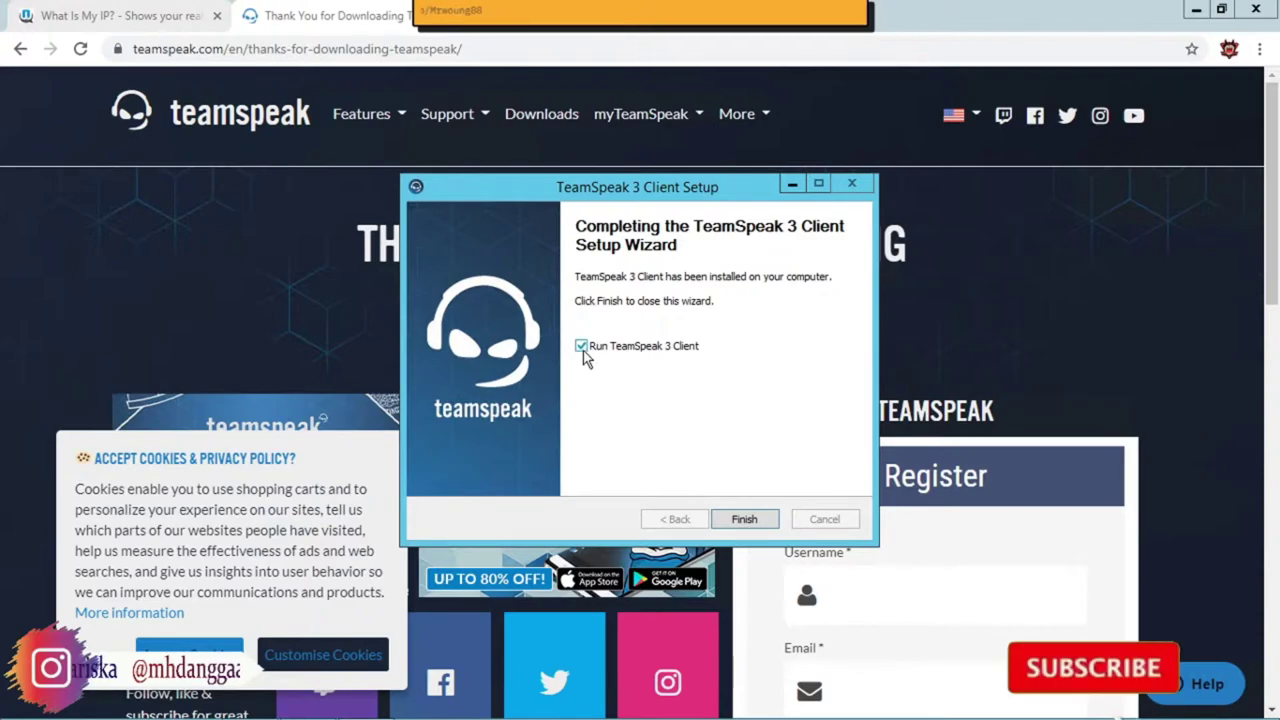
# Finish the TeamSpeak 3 client setup and open the server section of the TeamSpeak downloads page
pyautogui.click(749, 522)
pyautogui.scroll(-1, 597, 374)
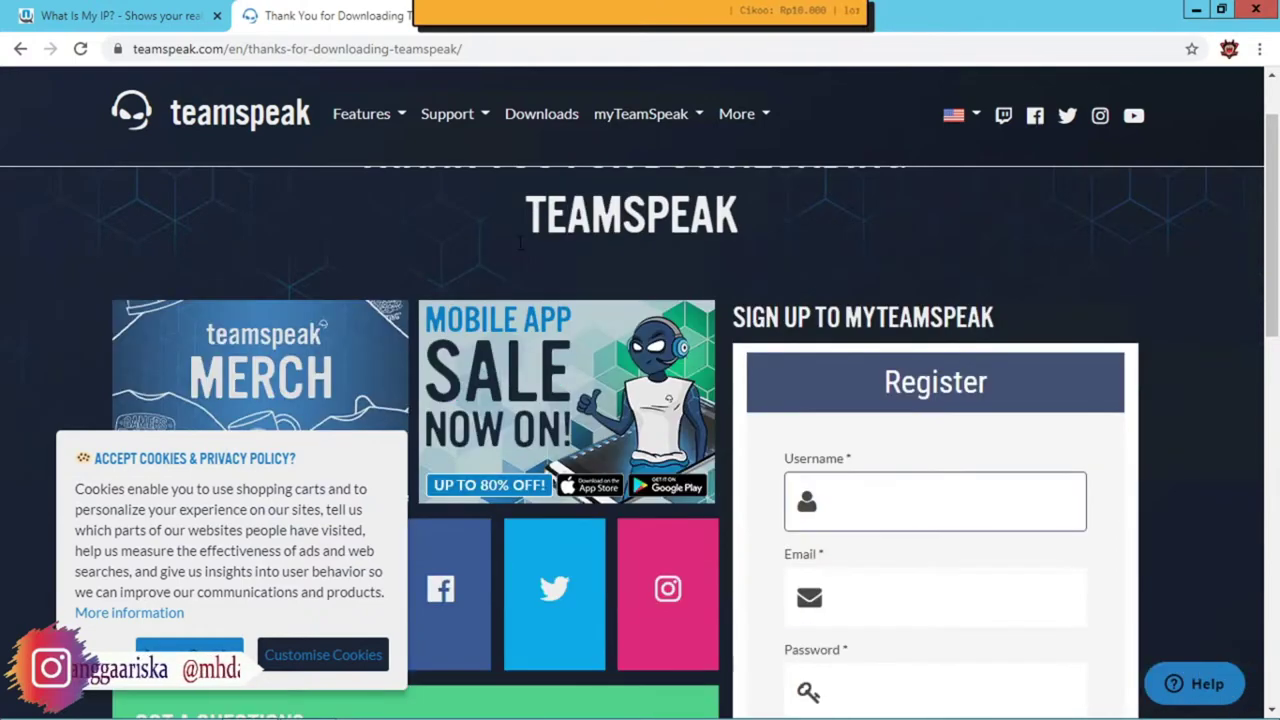
pyautogui.scroll(1, 520, 243)
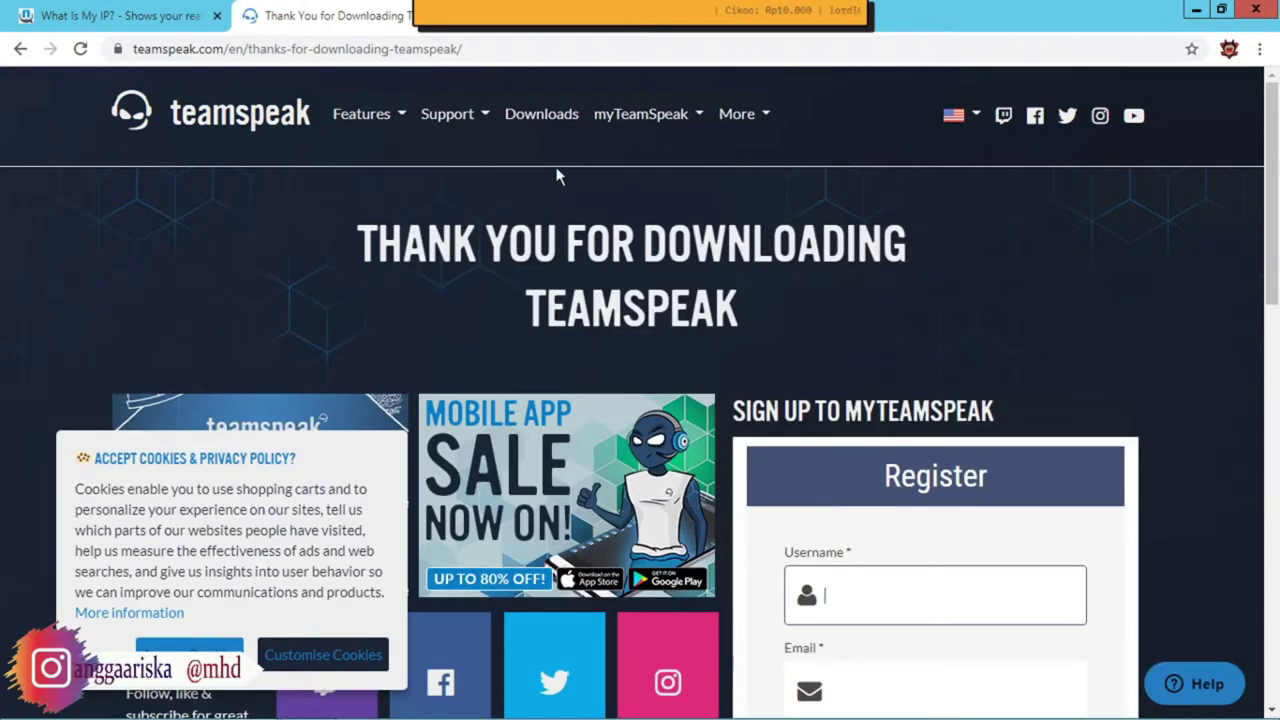
pyautogui.click(533, 118)
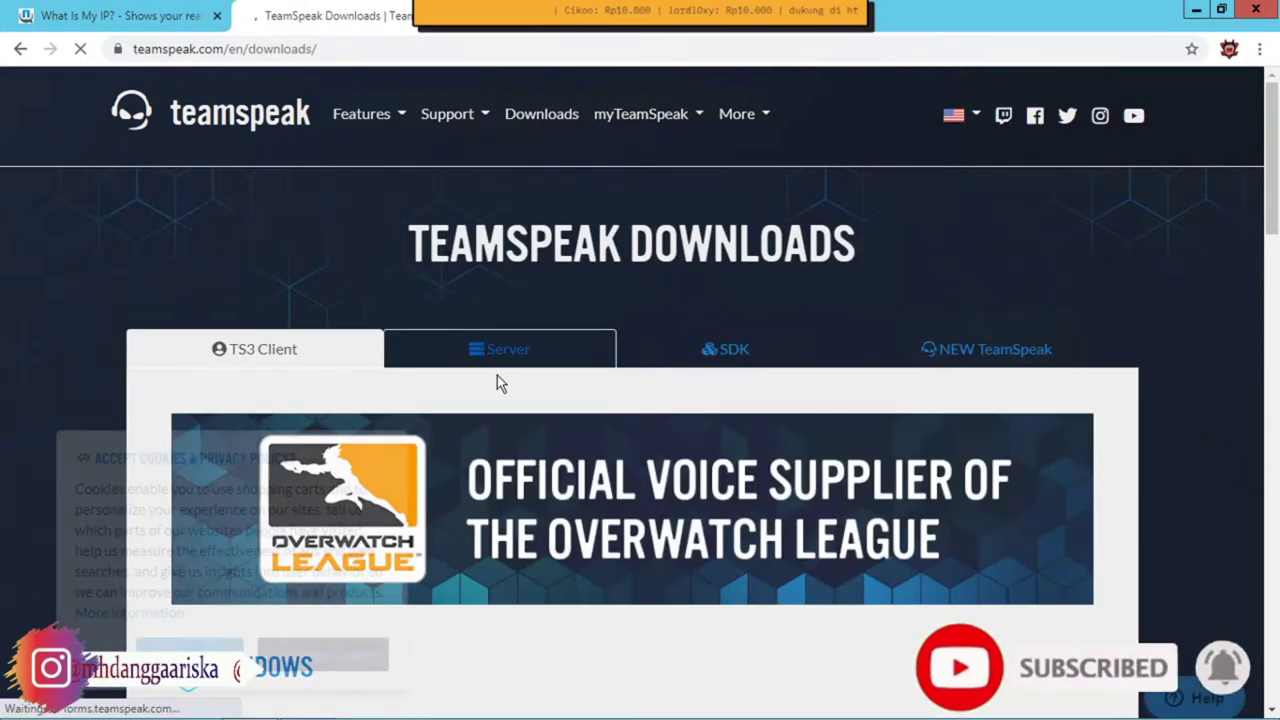
pyautogui.click(519, 369)
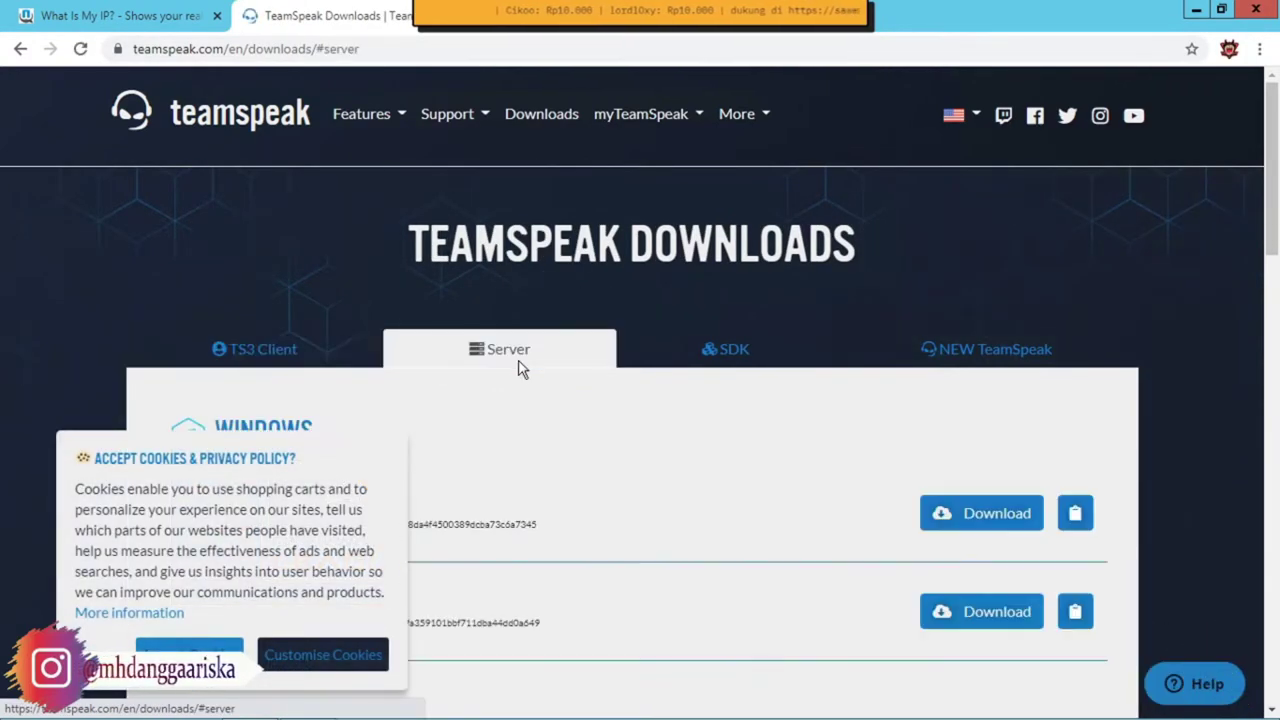
# Download the Windows Server 64-bit 3.12.1 package
pyautogui.scroll(-3, 600, 335)
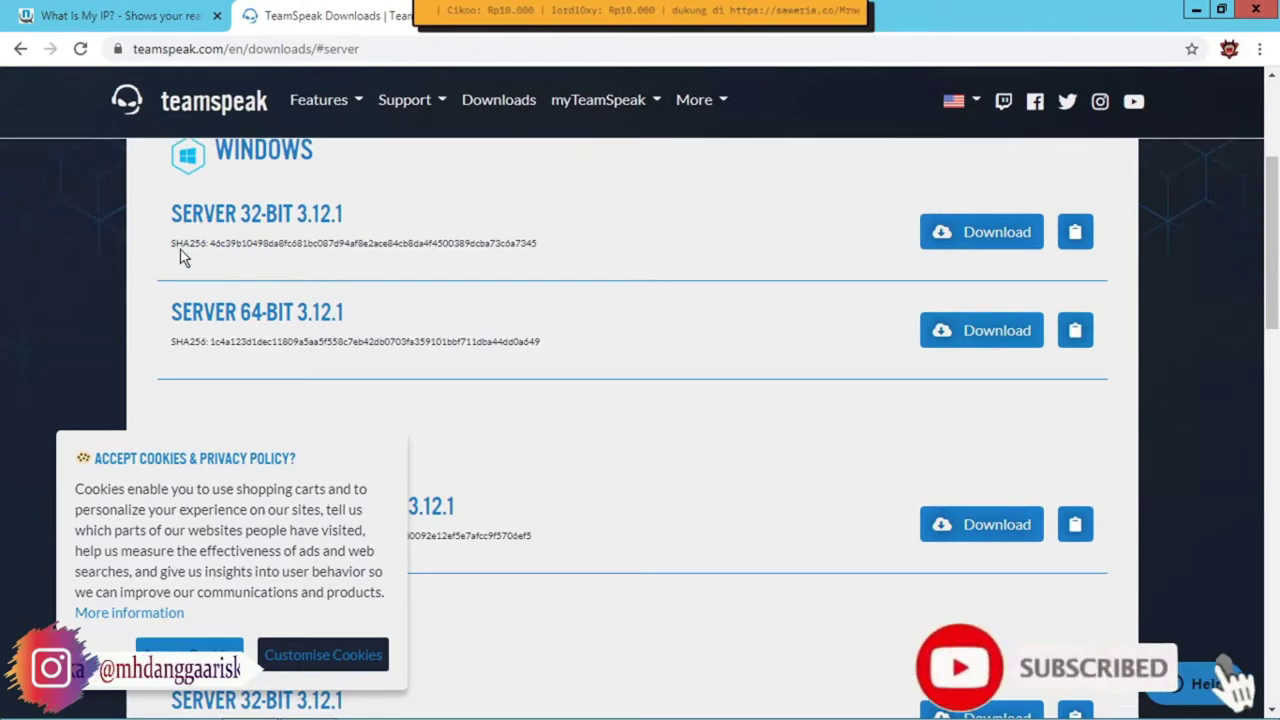
pyautogui.doubleClick(178, 212)
pyautogui.moveTo(271, 224); pyautogui.dragTo(350, 226)
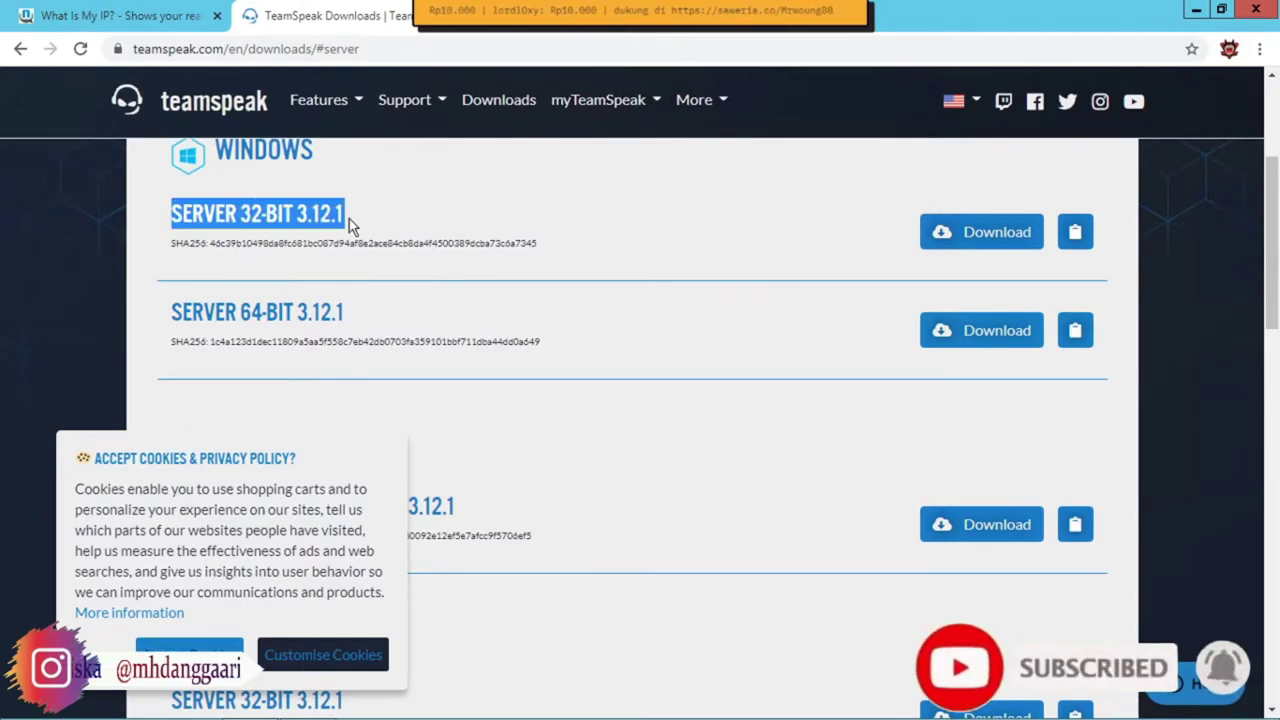
pyautogui.click(192, 325)
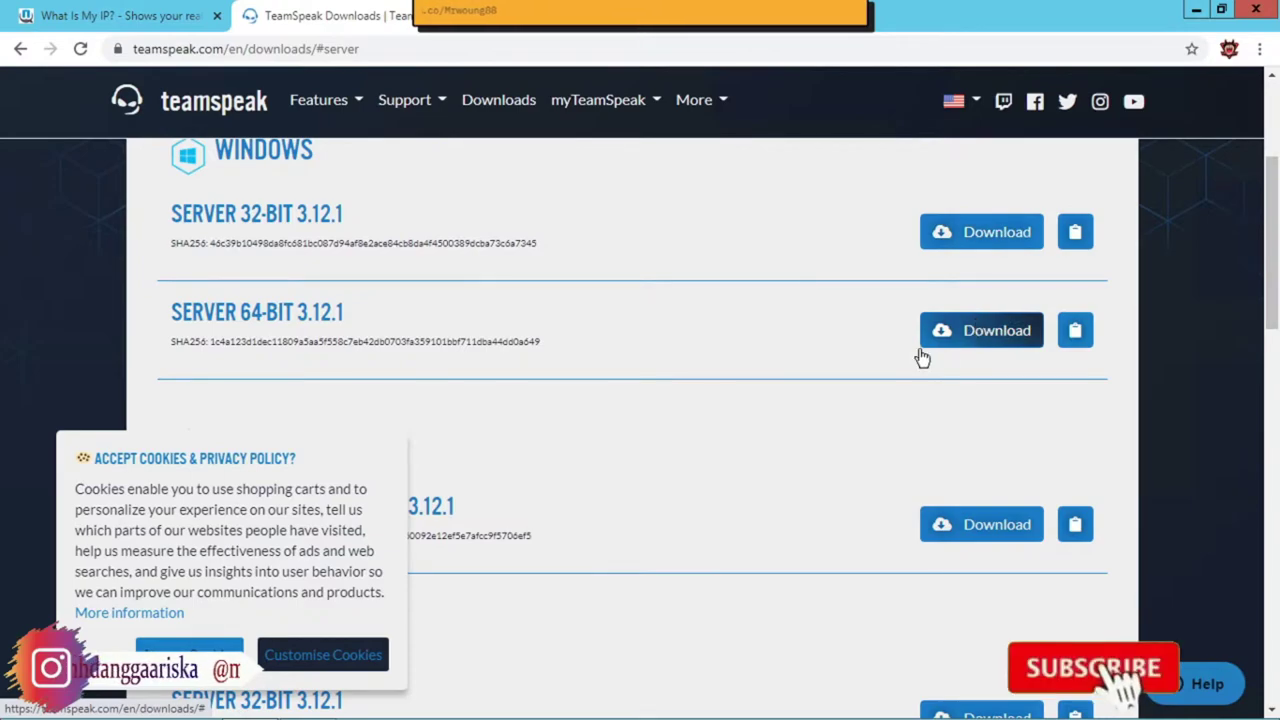
pyautogui.click(972, 340)
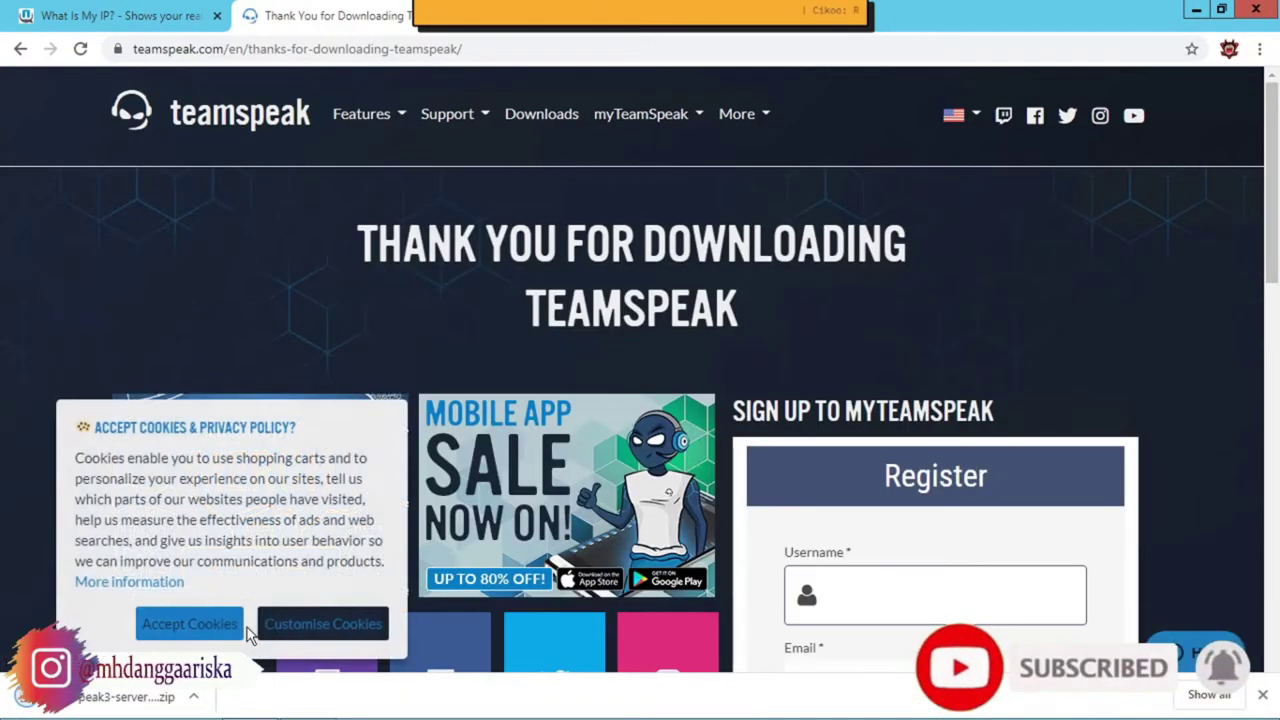
# Open the downloaded server zip in WinRAR, extract the teamspeak3-server_win64 folder to the desktop and close the archive
pyautogui.click(115, 705)
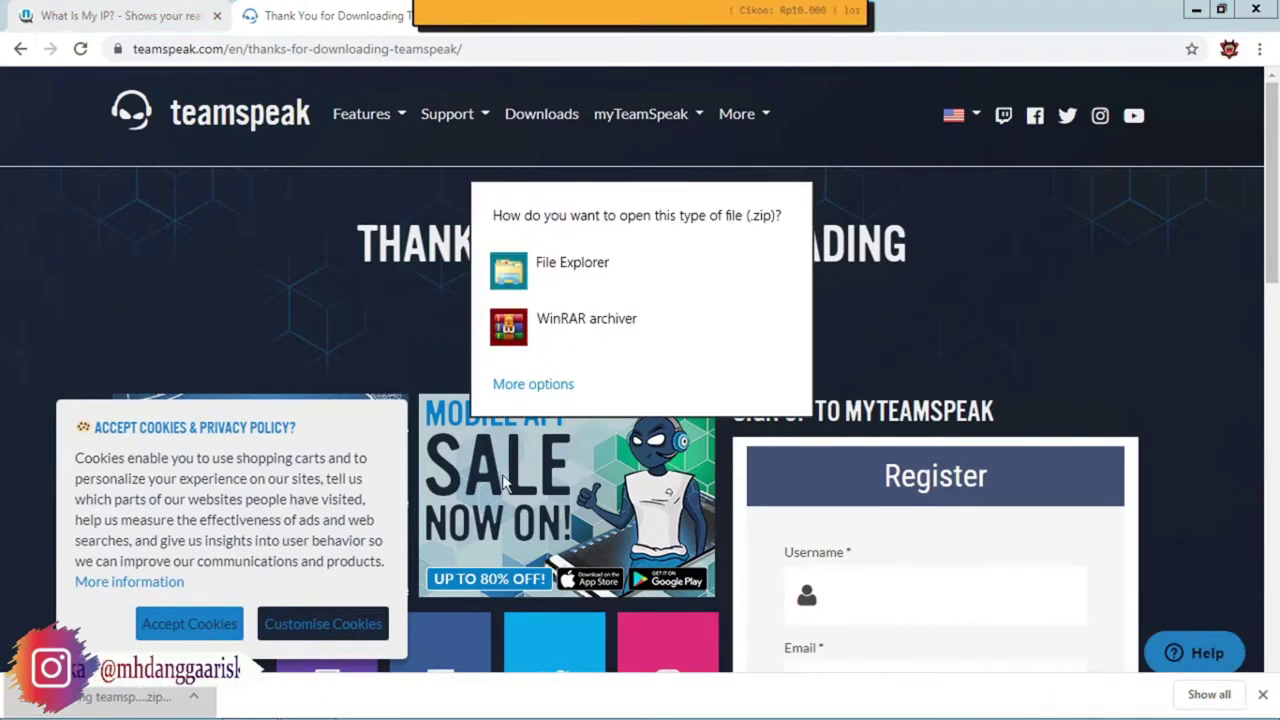
pyautogui.click(586, 334)
pyautogui.moveTo(475, 95); pyautogui.dragTo(789, 78)
pyautogui.click(1196, 9)
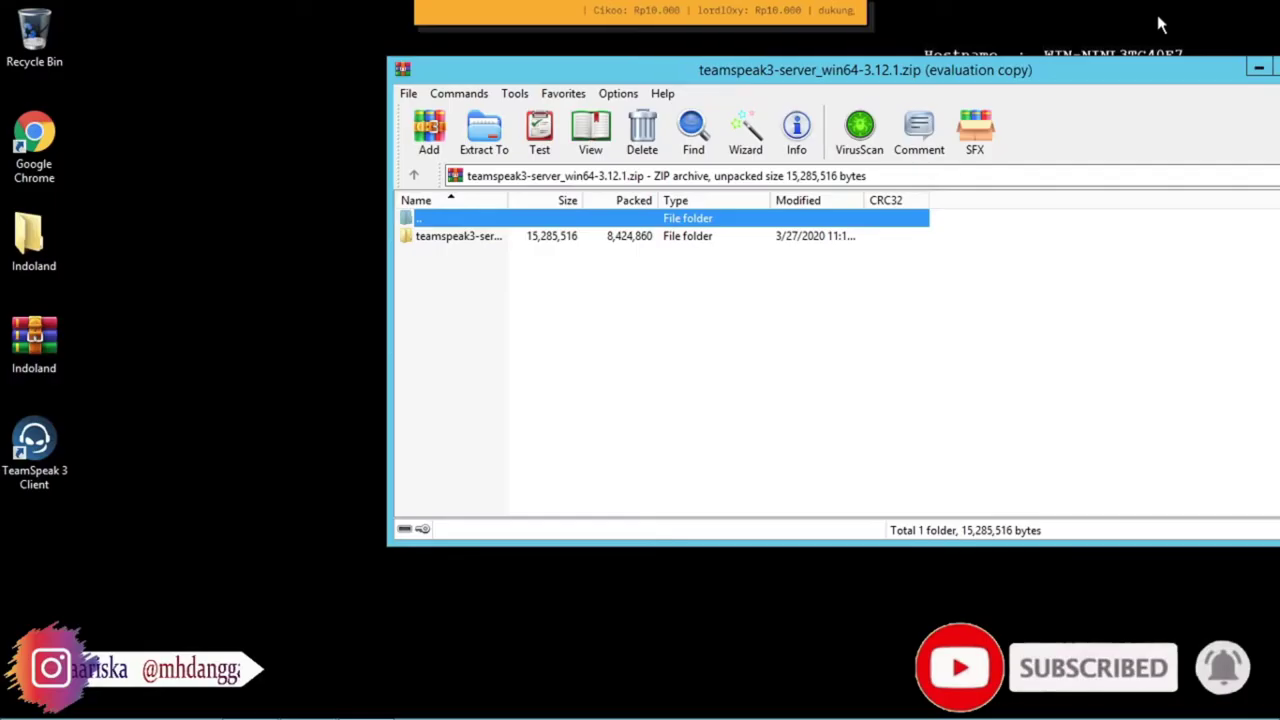
pyautogui.click(446, 238)
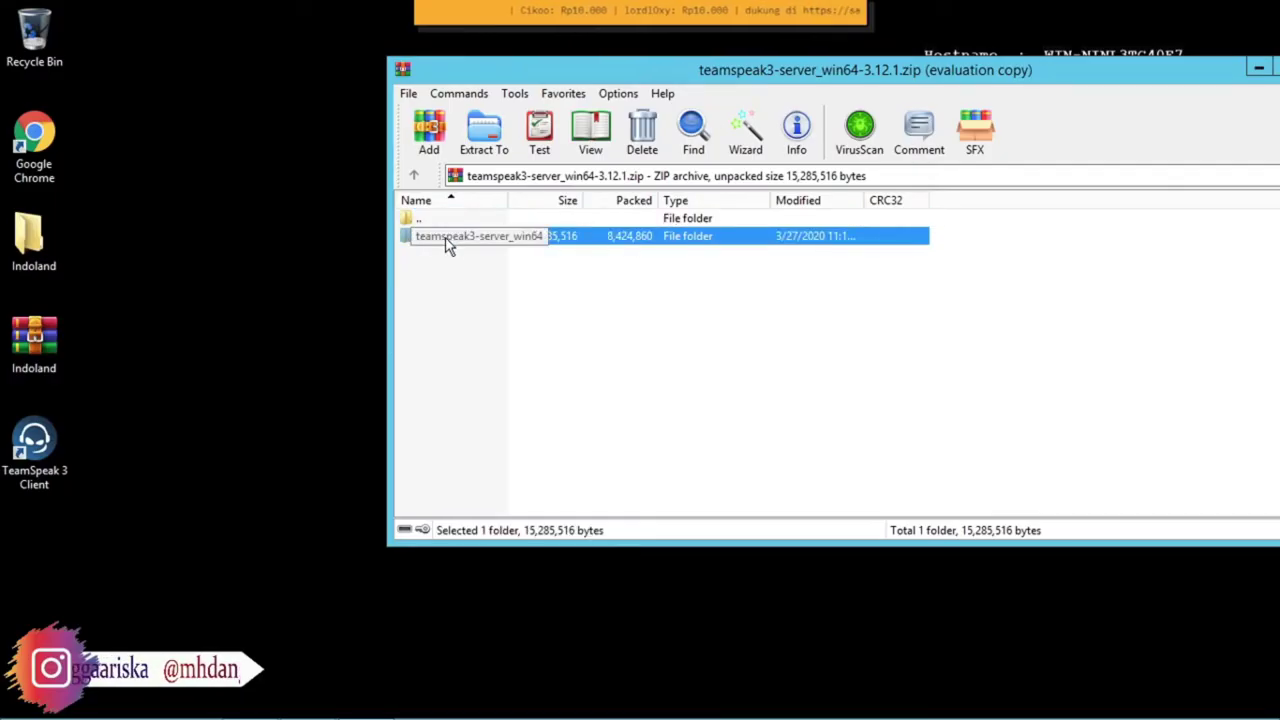
pyautogui.moveTo(441, 241); pyautogui.dragTo(27, 562)
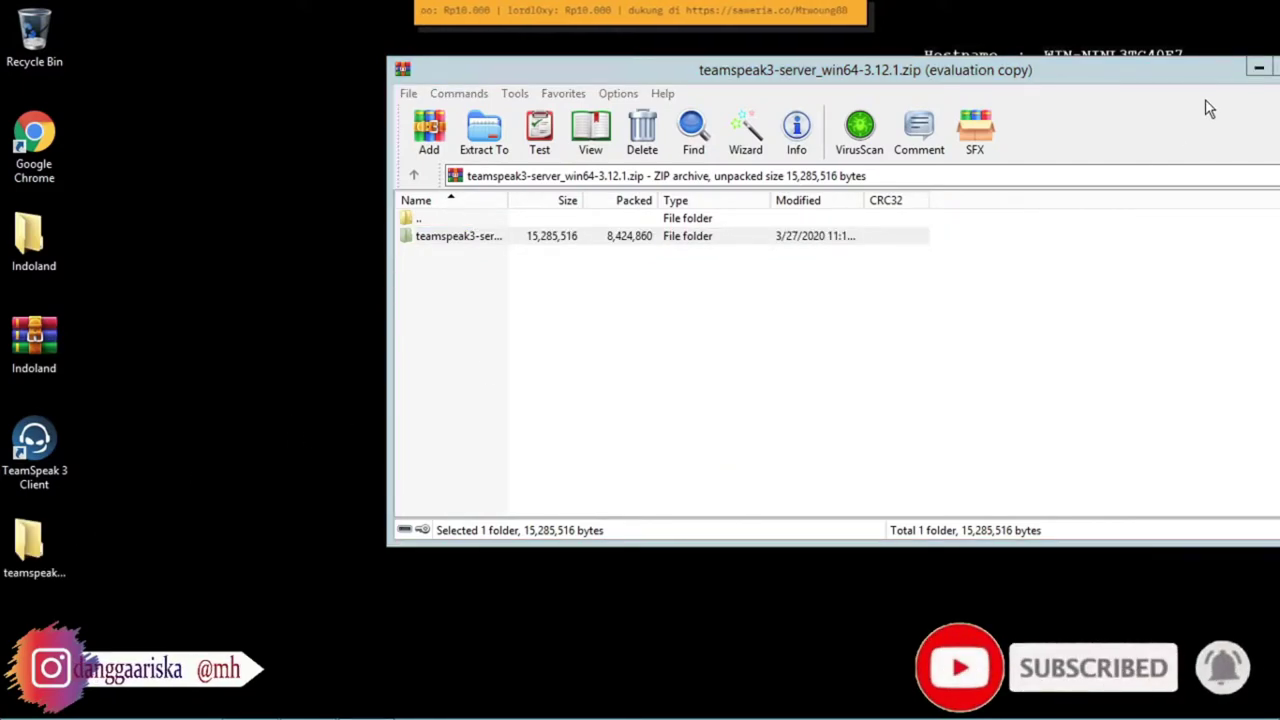
pyautogui.moveTo(1218, 75); pyautogui.dragTo(853, 61)
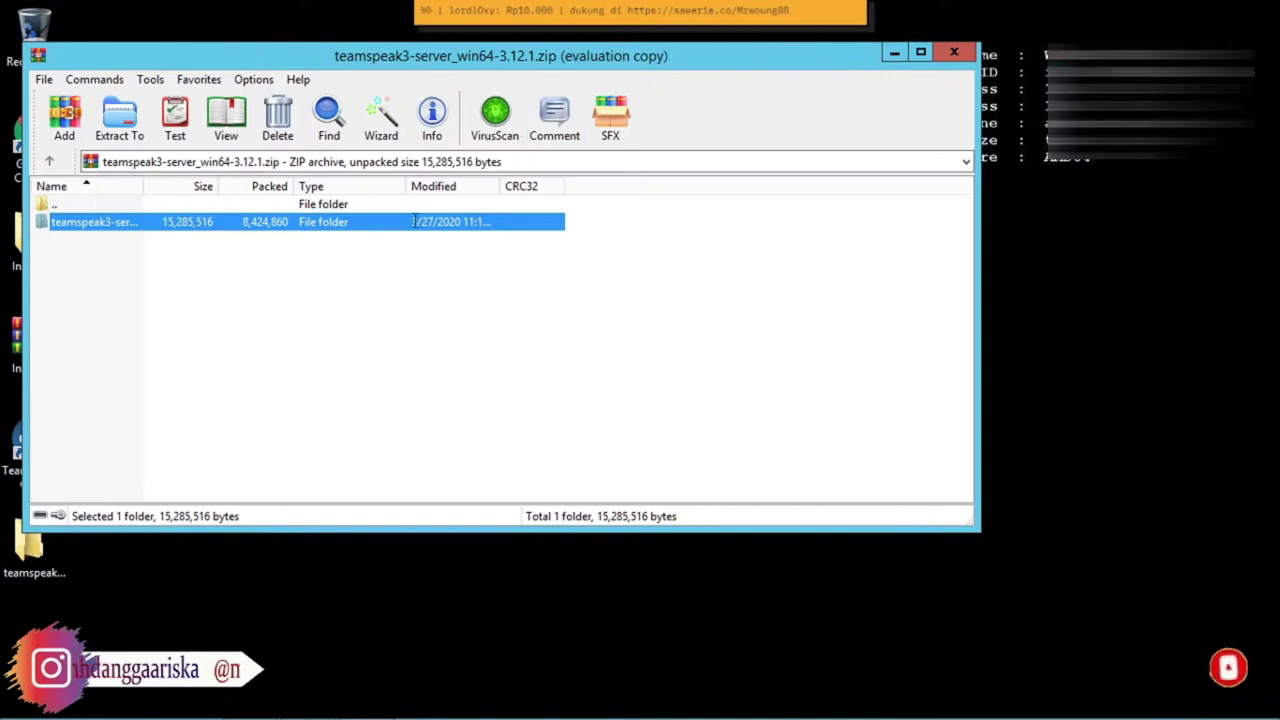
pyautogui.click(957, 58)
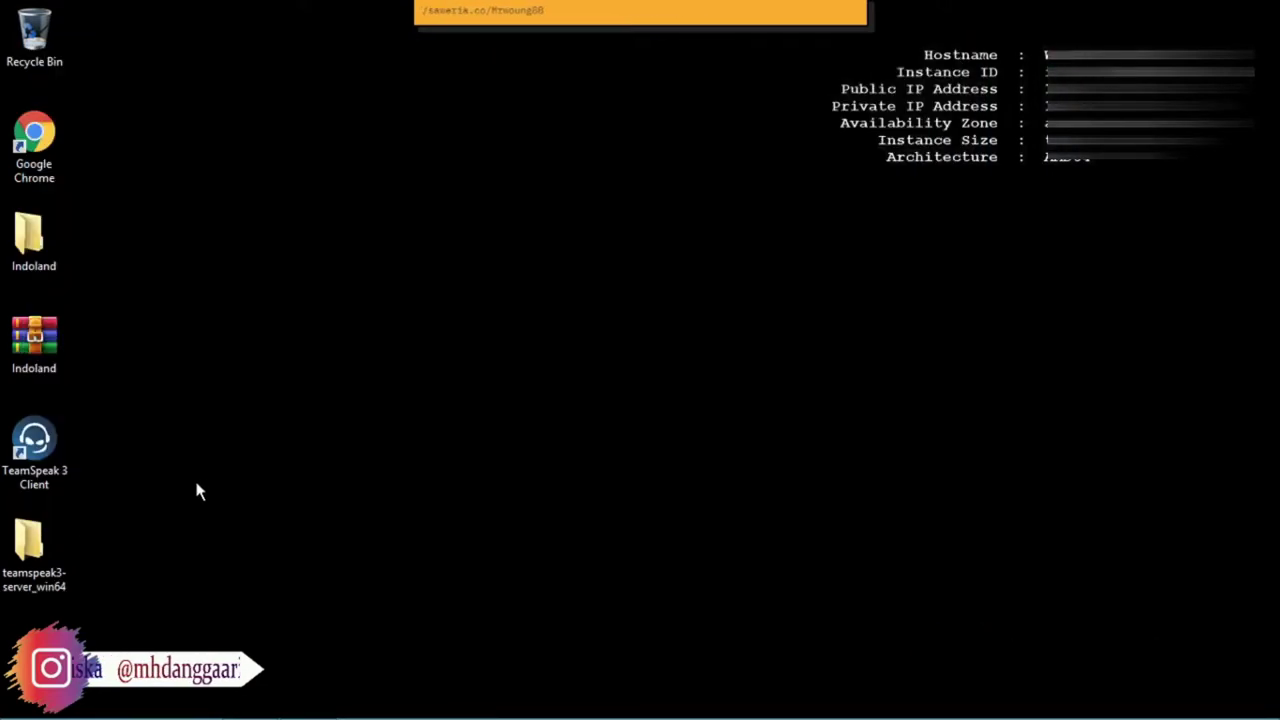
# Run ts3server from the extracted teamspeak3-server_win64 folder and accept the server license
pyautogui.doubleClick(38, 588)
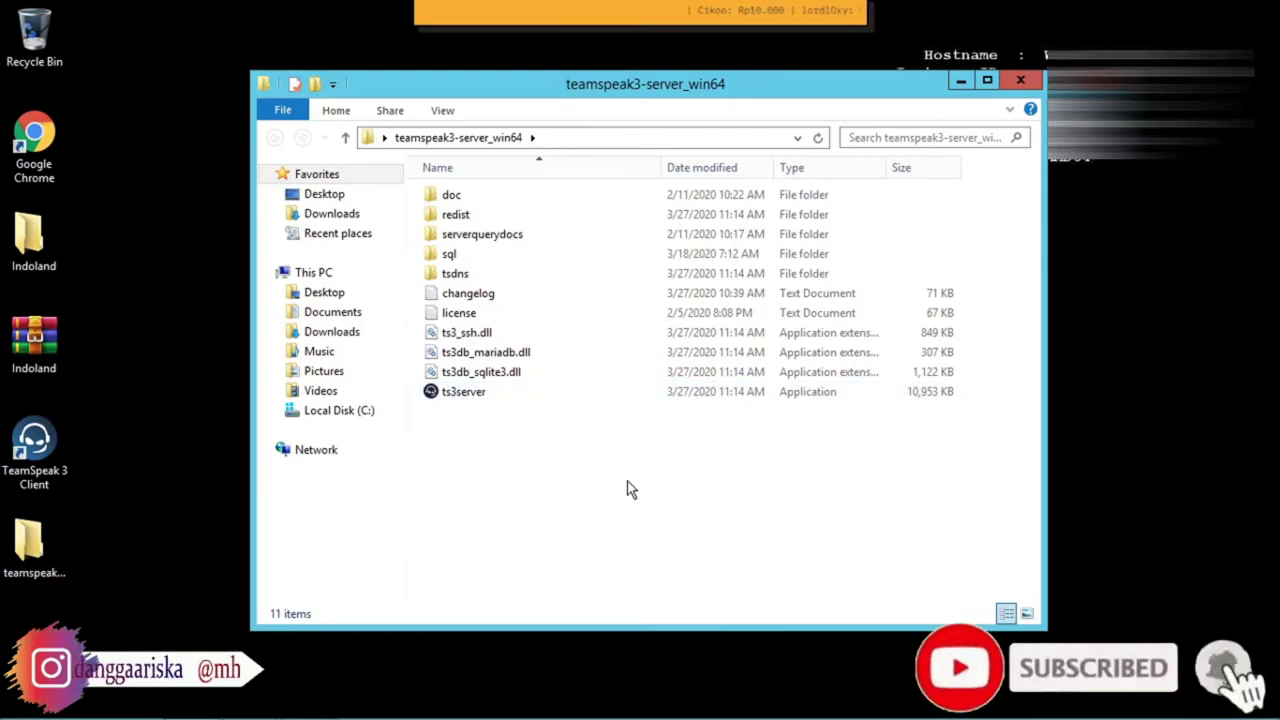
pyautogui.doubleClick(466, 391)
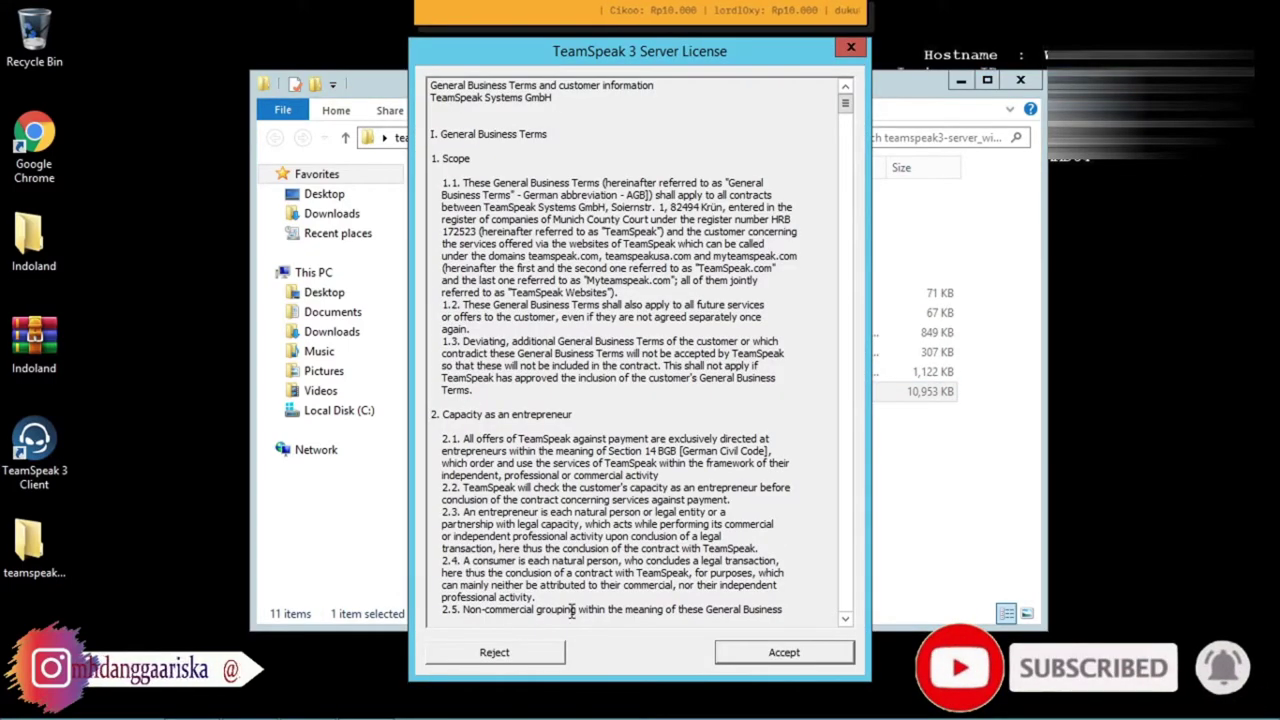
pyautogui.click(801, 655)
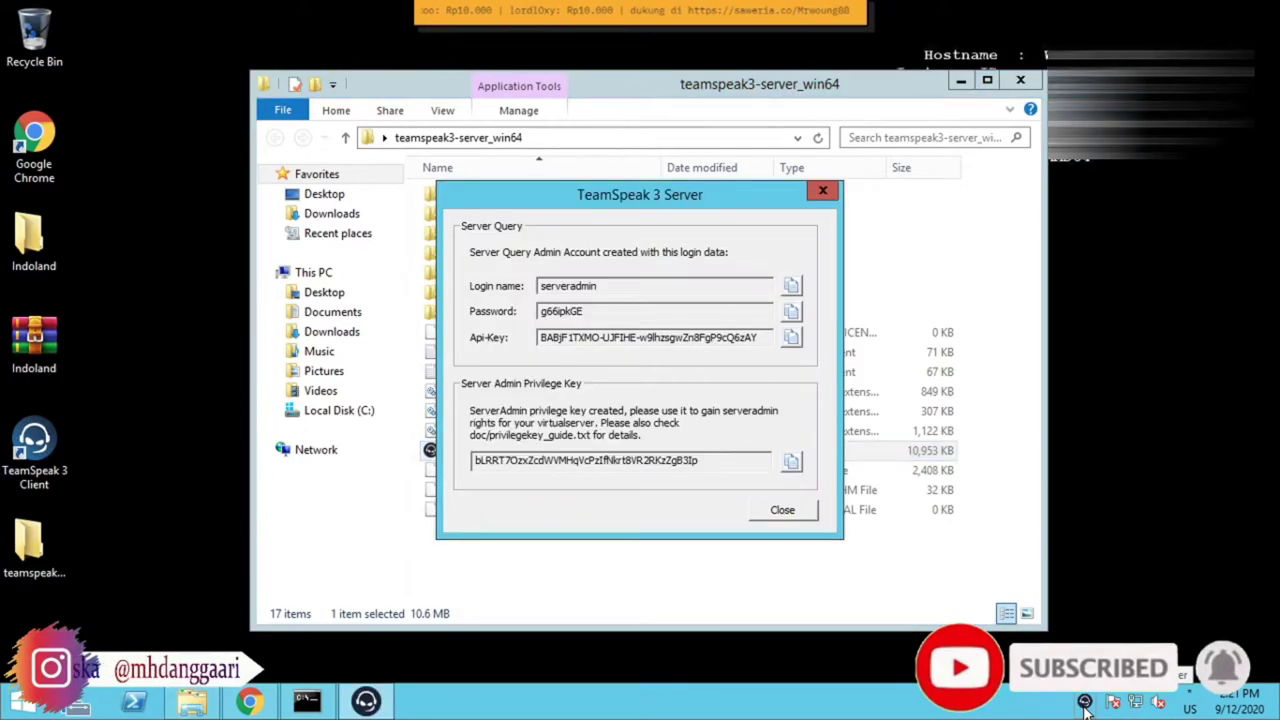
# Close the server folder window and place the server credentials dialog near the desktop icons, keeping it open
pyautogui.moveTo(577, 195); pyautogui.dragTo(345, 114)
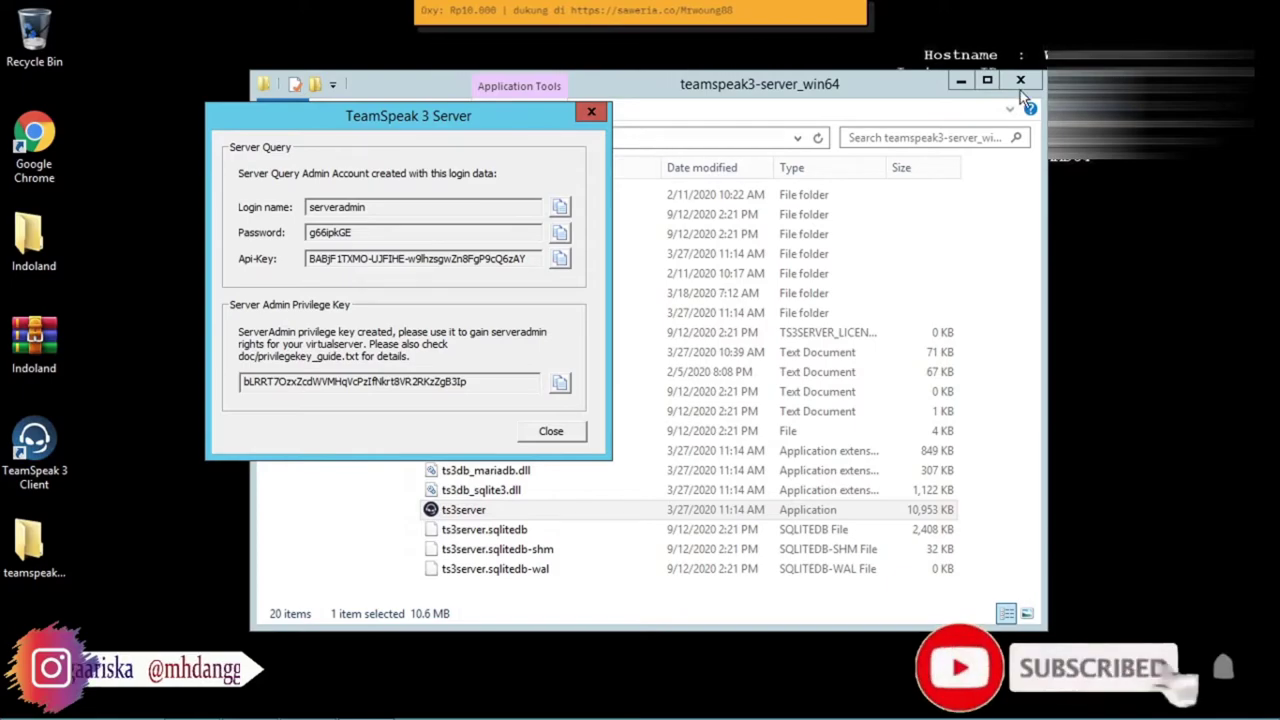
pyautogui.moveTo(843, 78); pyautogui.dragTo(843, 52)
pyautogui.click(1020, 55)
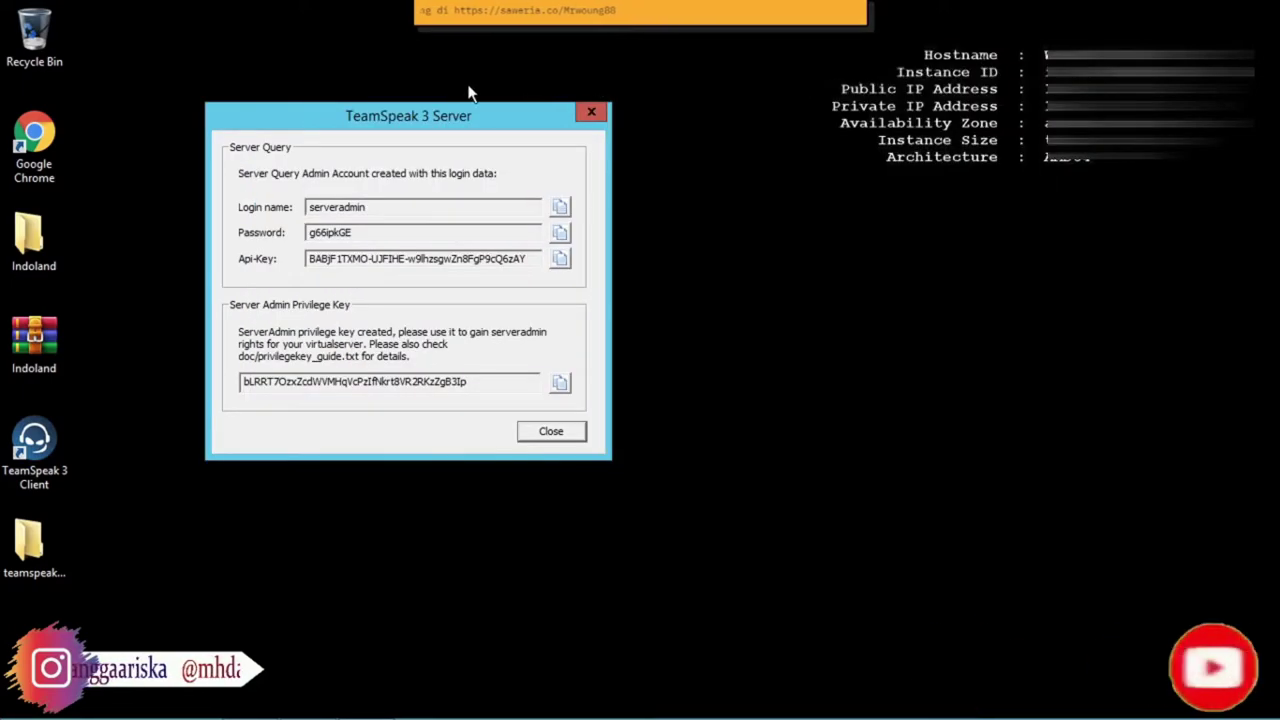
pyautogui.moveTo(448, 106); pyautogui.dragTo(379, 69)
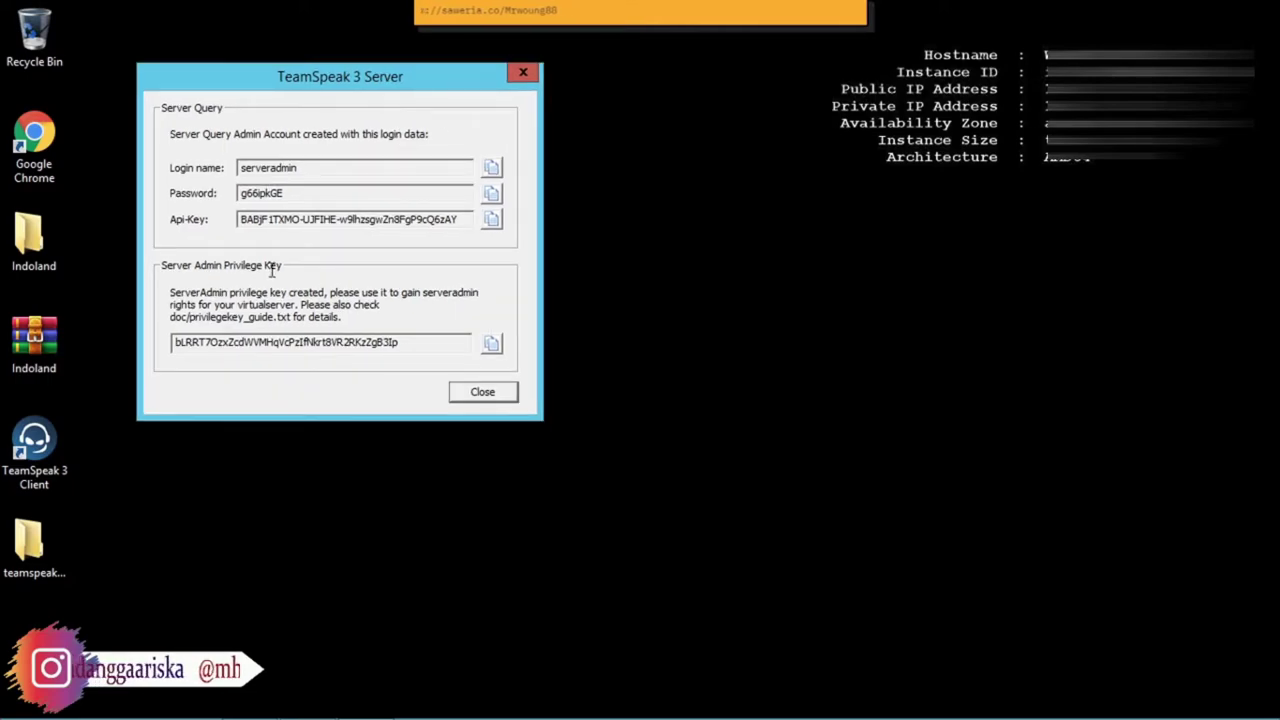
# Launch the TeamSpeak 3 client from the desktop, go through its license agreement to the end and accept it
pyautogui.doubleClick(52, 472)
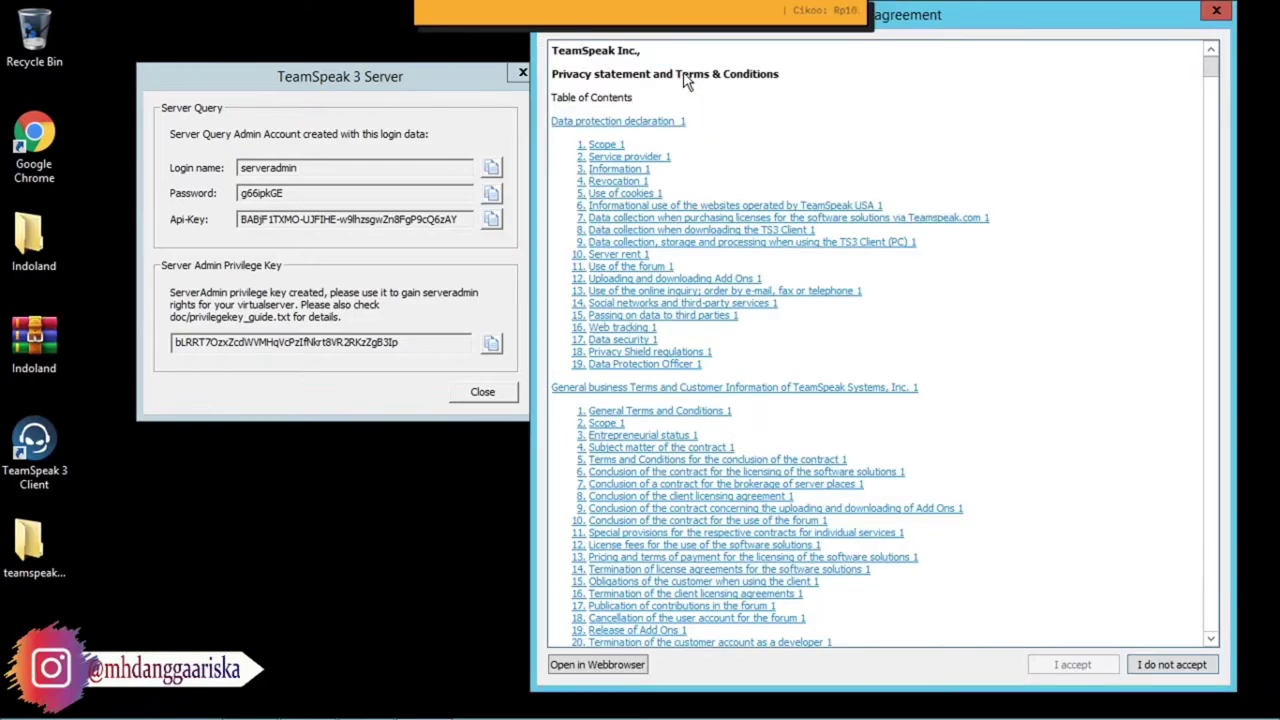
pyautogui.moveTo(1213, 75); pyautogui.dragTo(1213, 420)
pyautogui.click(1160, 664)
pyautogui.click(667, 611)
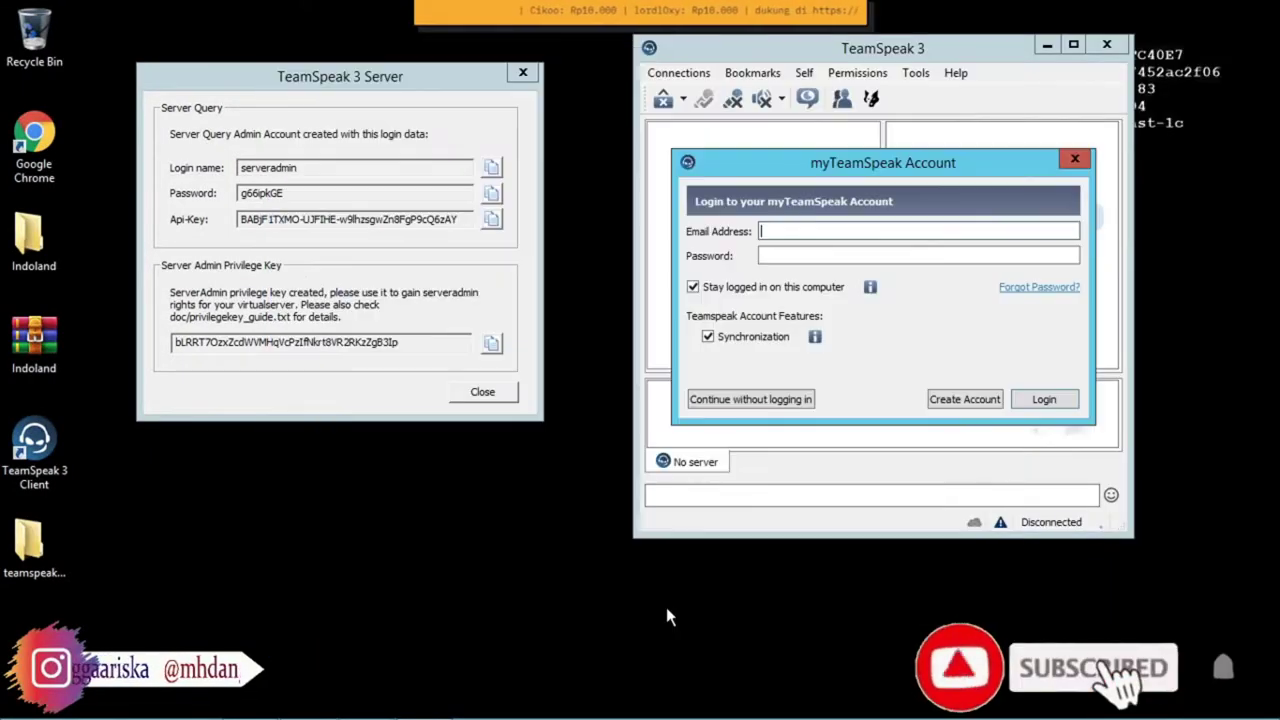
# Dismiss the myTeamSpeak account login and confirm a nickname for the client
pyautogui.click(1073, 161)
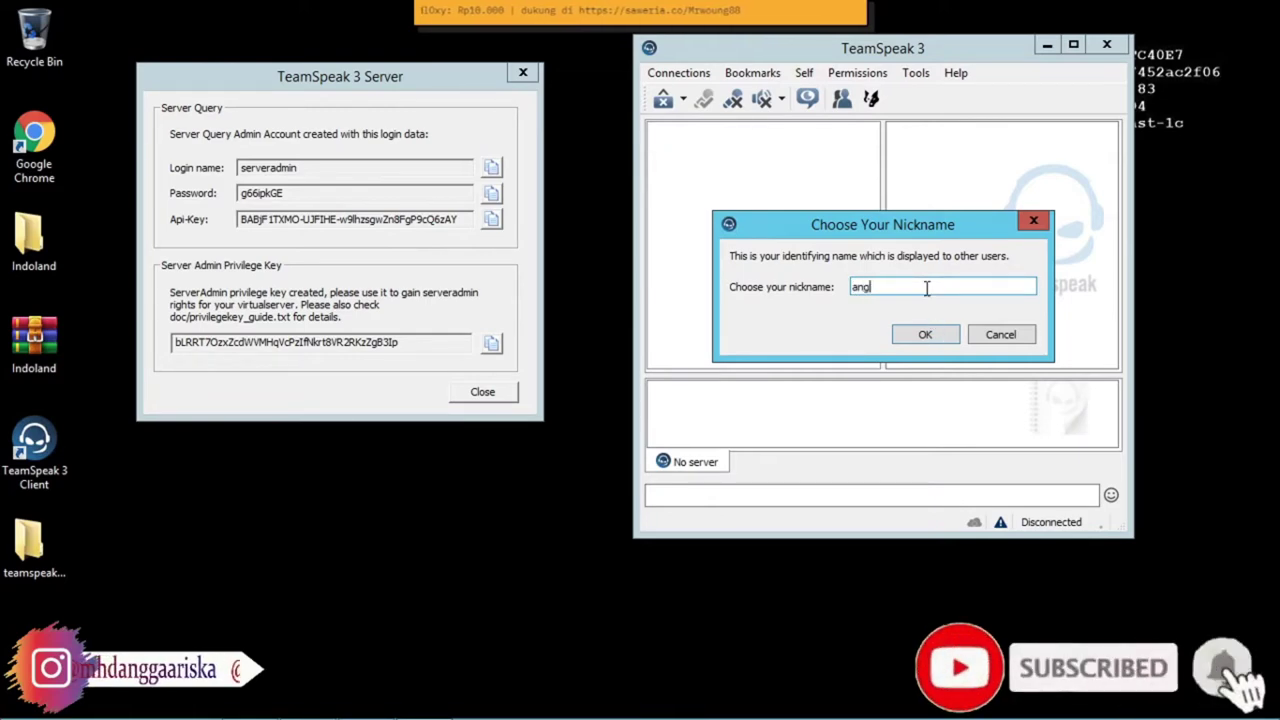
pyautogui.press('Return')
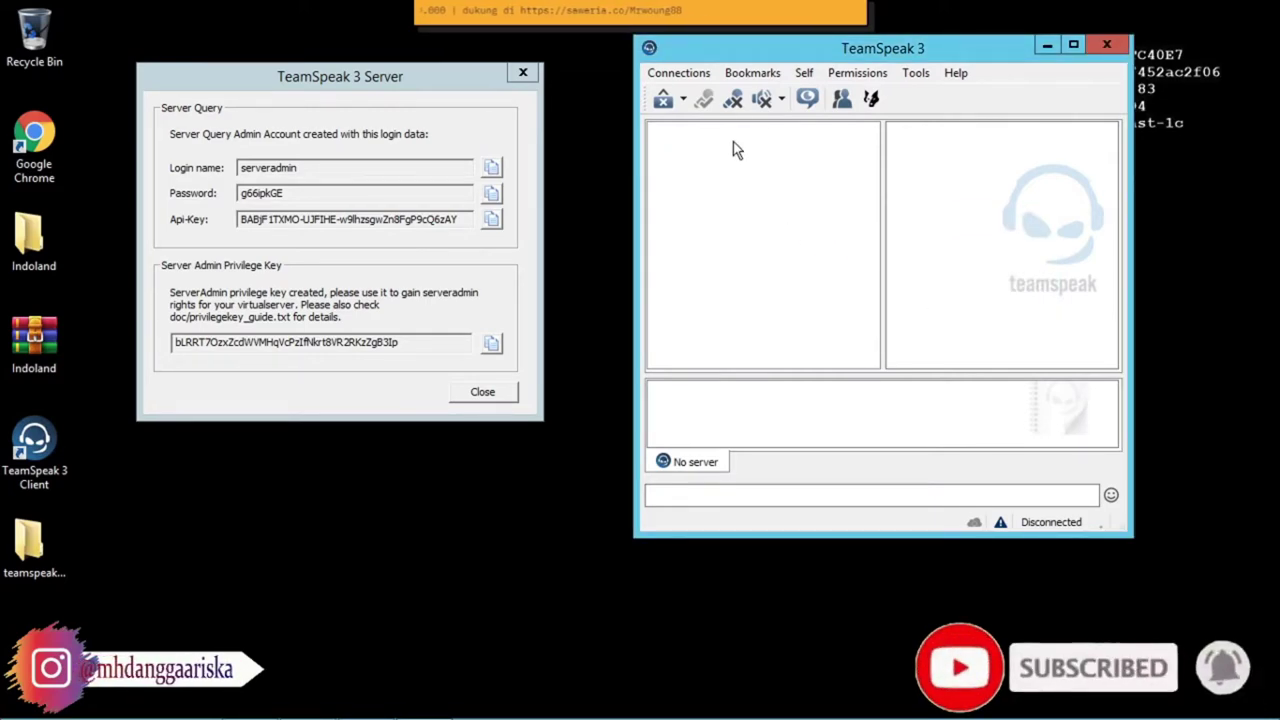
# Try to connect the client to the new server, using the public IPv4 address from WhatIsMyIP.com as the server address
pyautogui.click(699, 80)
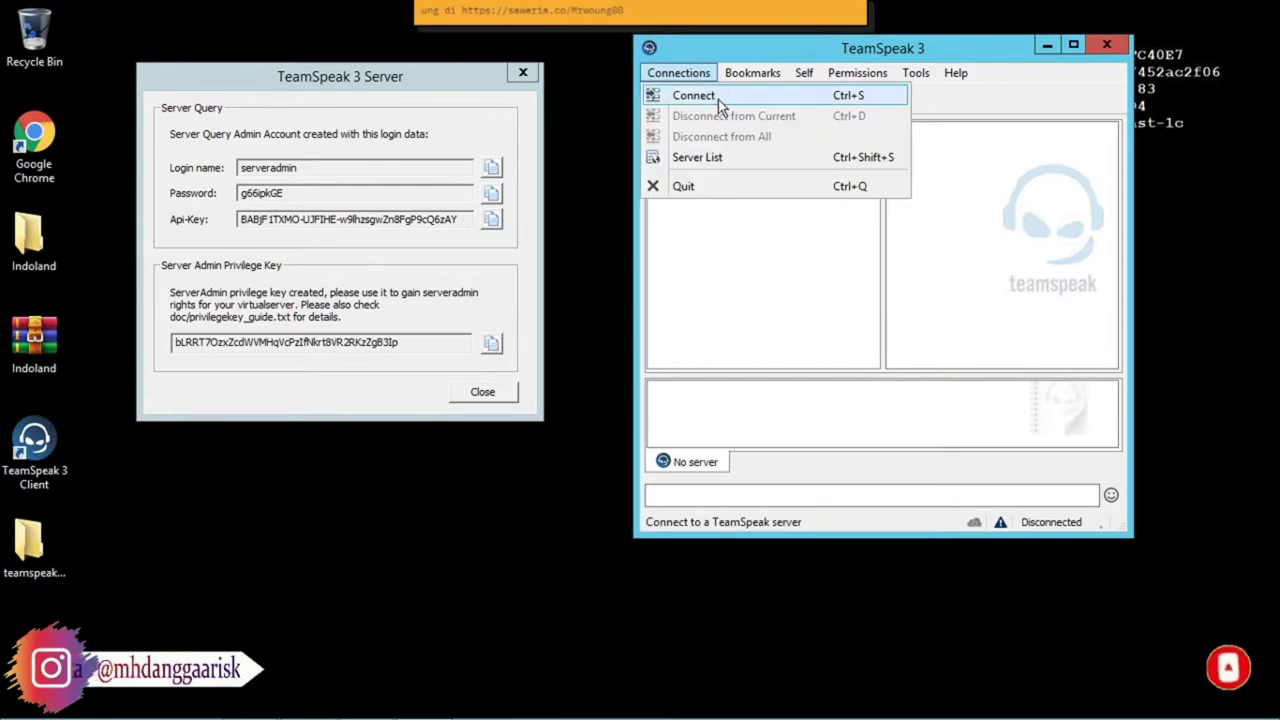
pyautogui.click(716, 105)
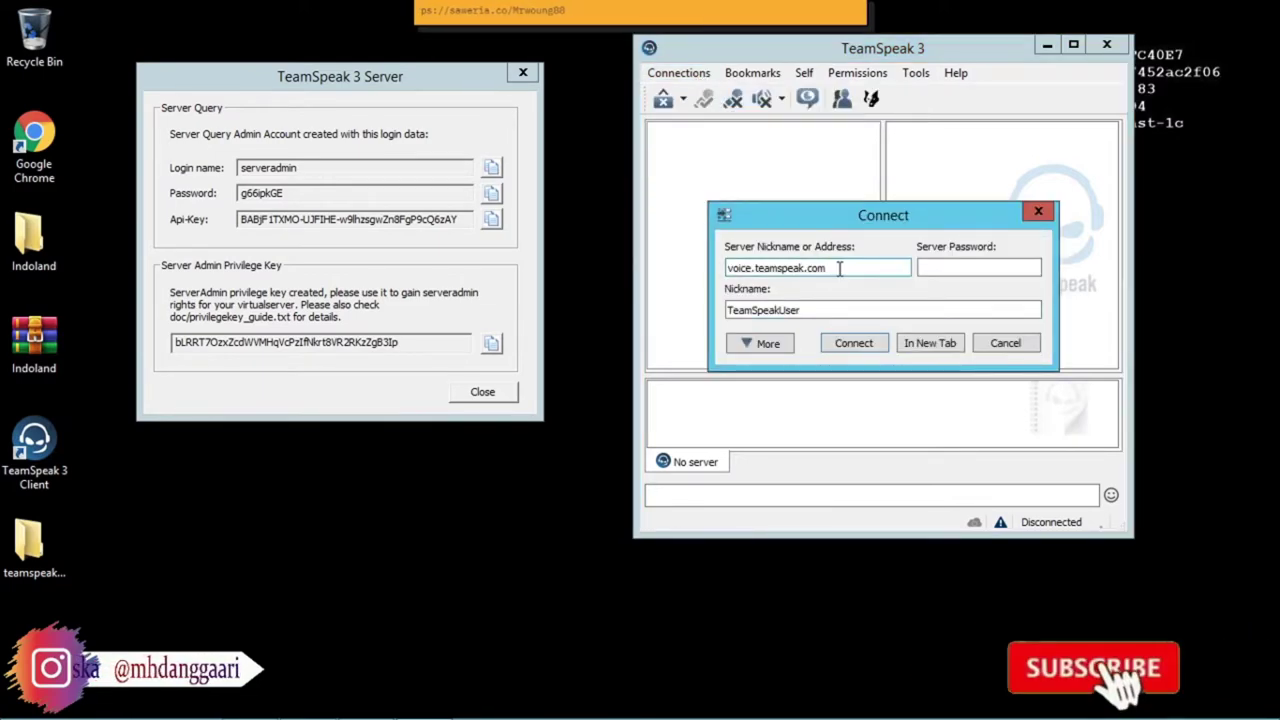
pyautogui.moveTo(880, 267); pyautogui.dragTo(700, 262)
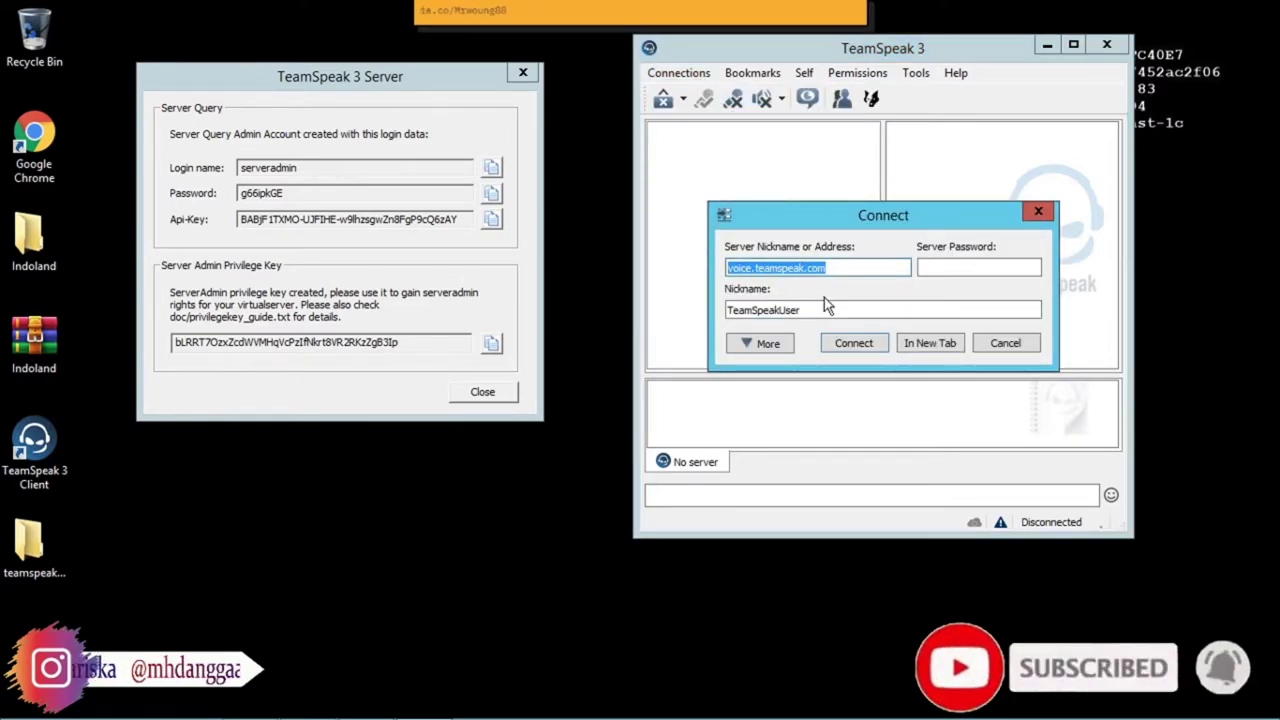
pyautogui.click(249, 712)
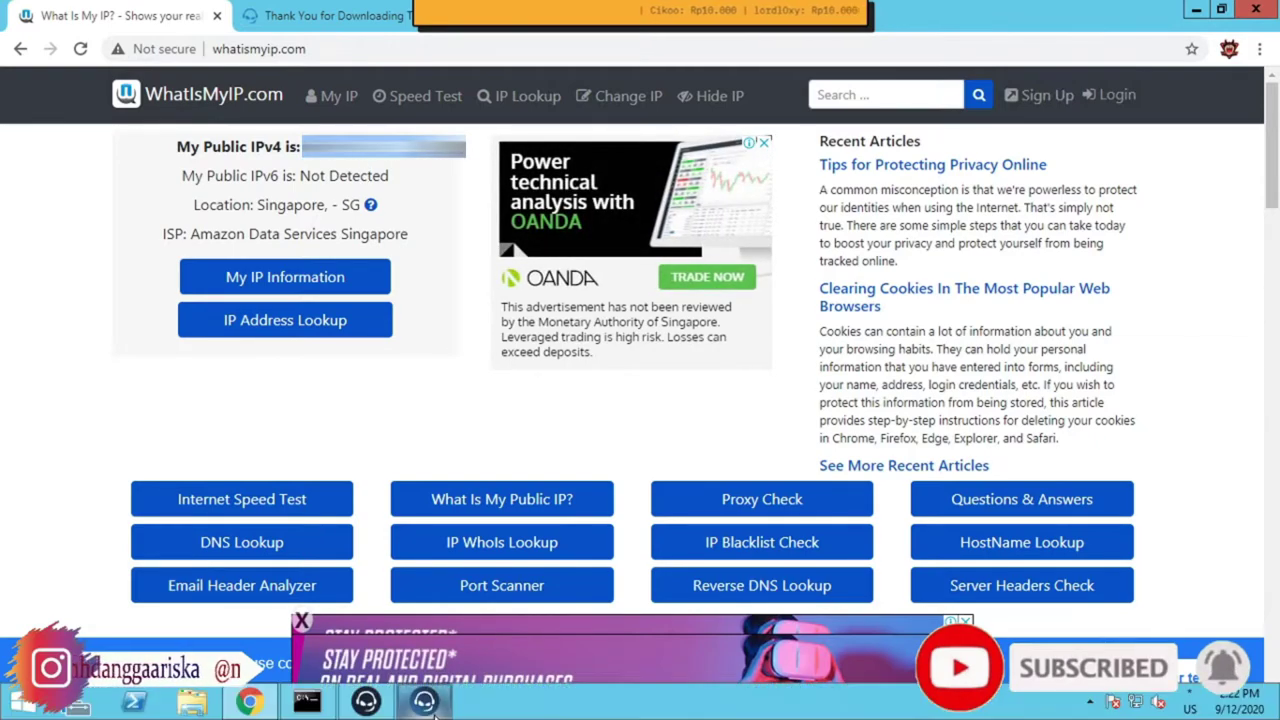
pyautogui.click(433, 704)
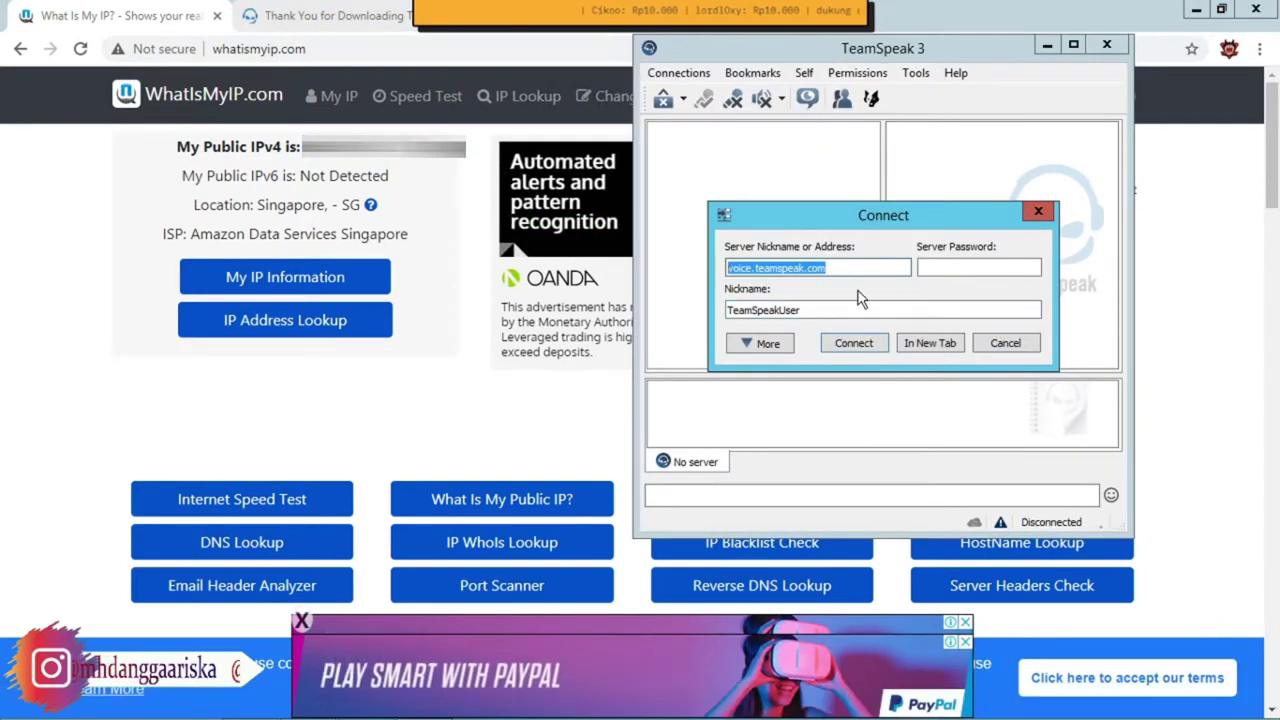
pyautogui.hotkey('ctrl', 'v')
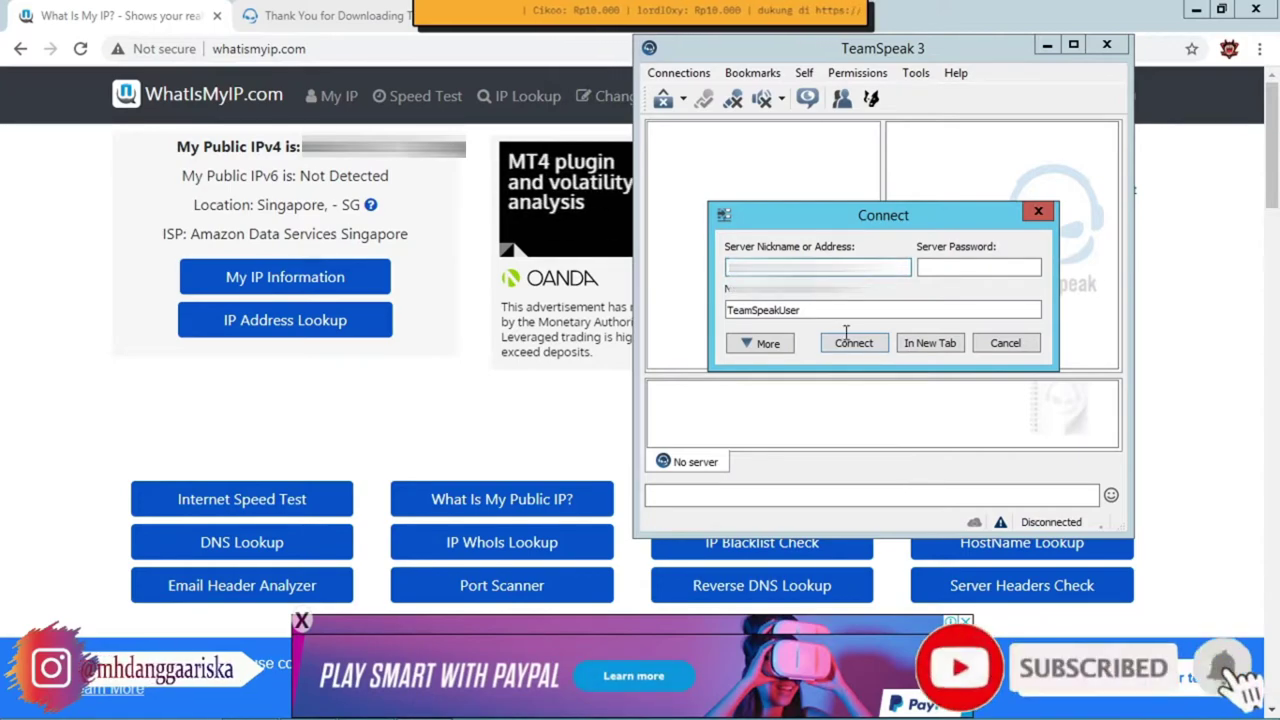
pyautogui.click(853, 345)
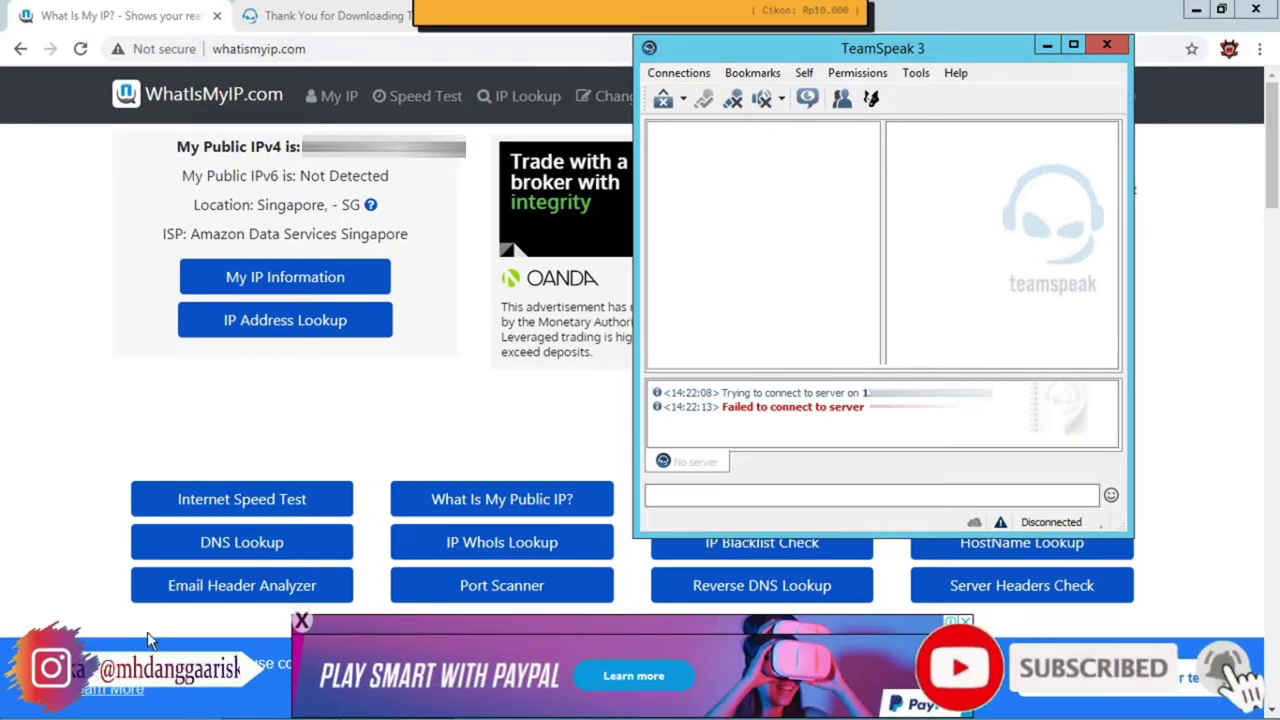
# Open the advanced settings of Windows Firewall through the System and Security section of Control Panel
pyautogui.moveTo(14, 708)
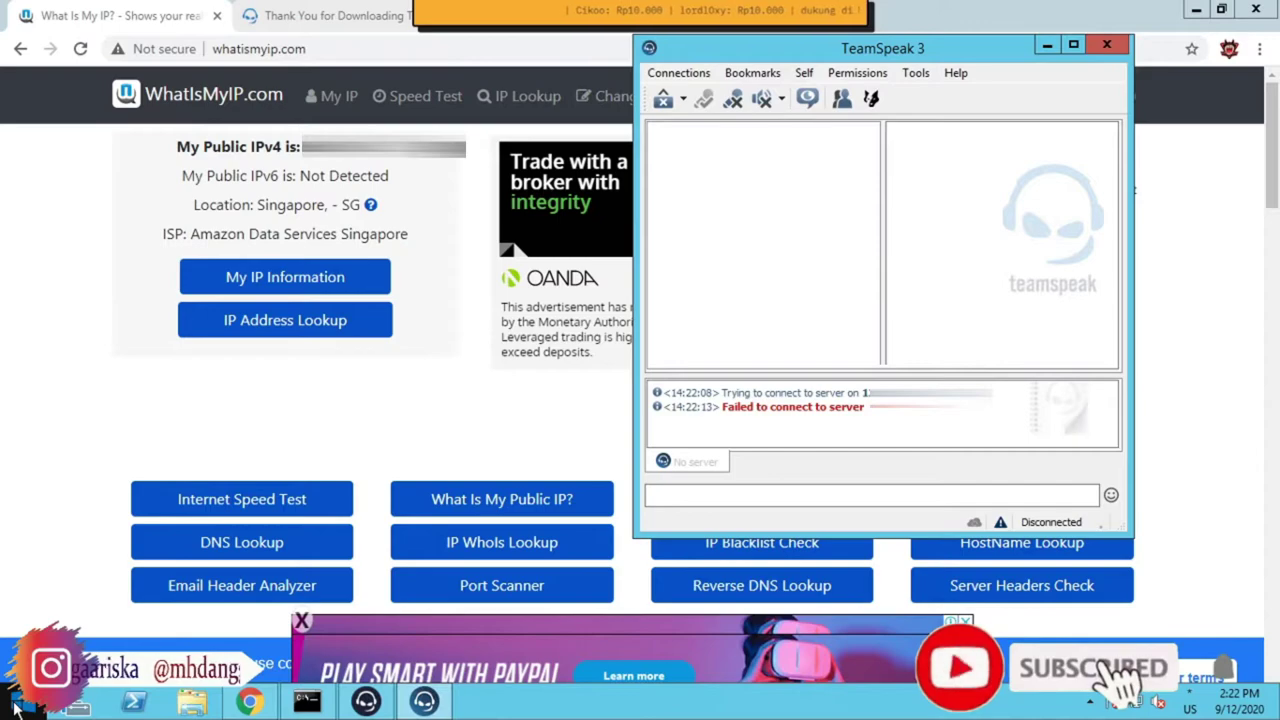
pyautogui.click(14, 708)
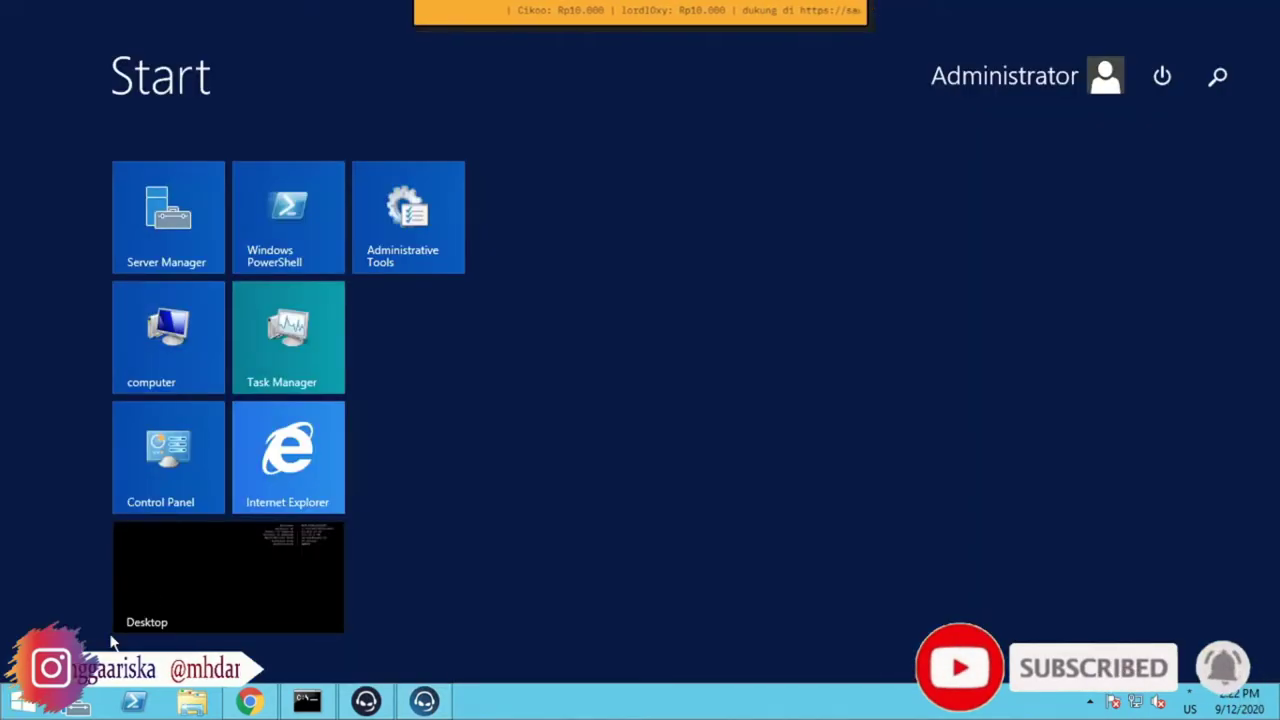
pyautogui.click(186, 488)
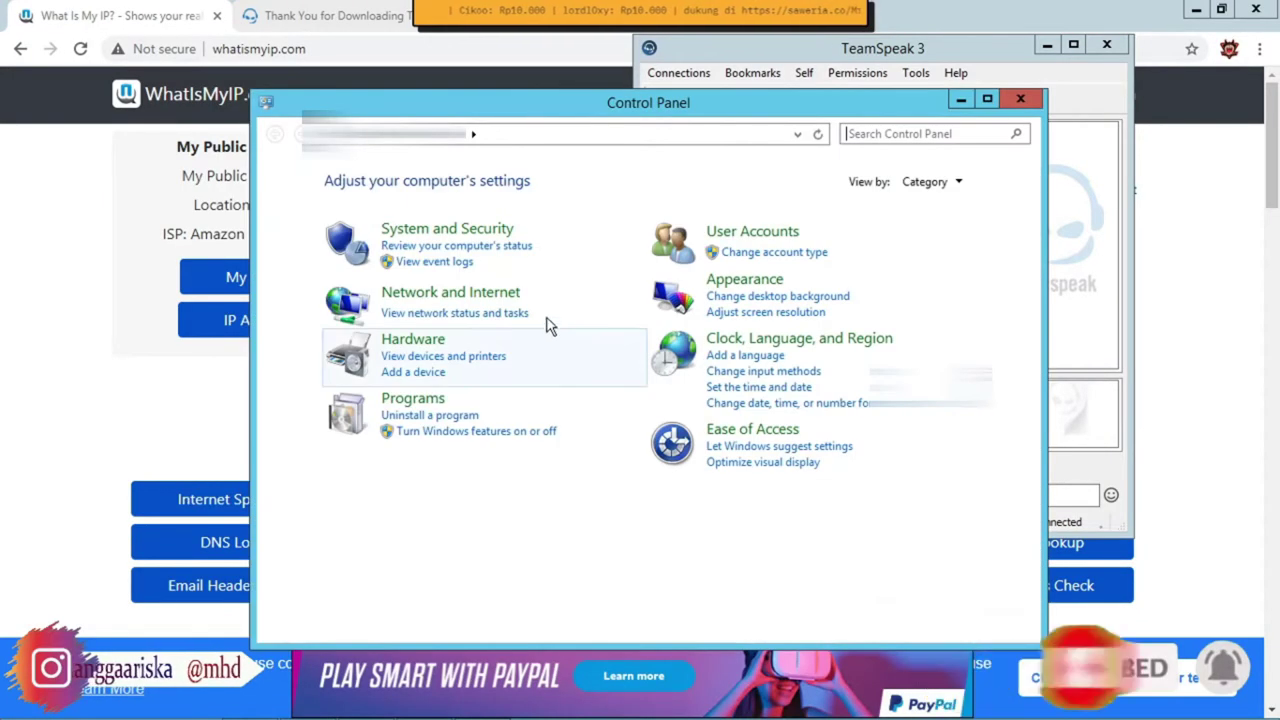
pyautogui.click(478, 235)
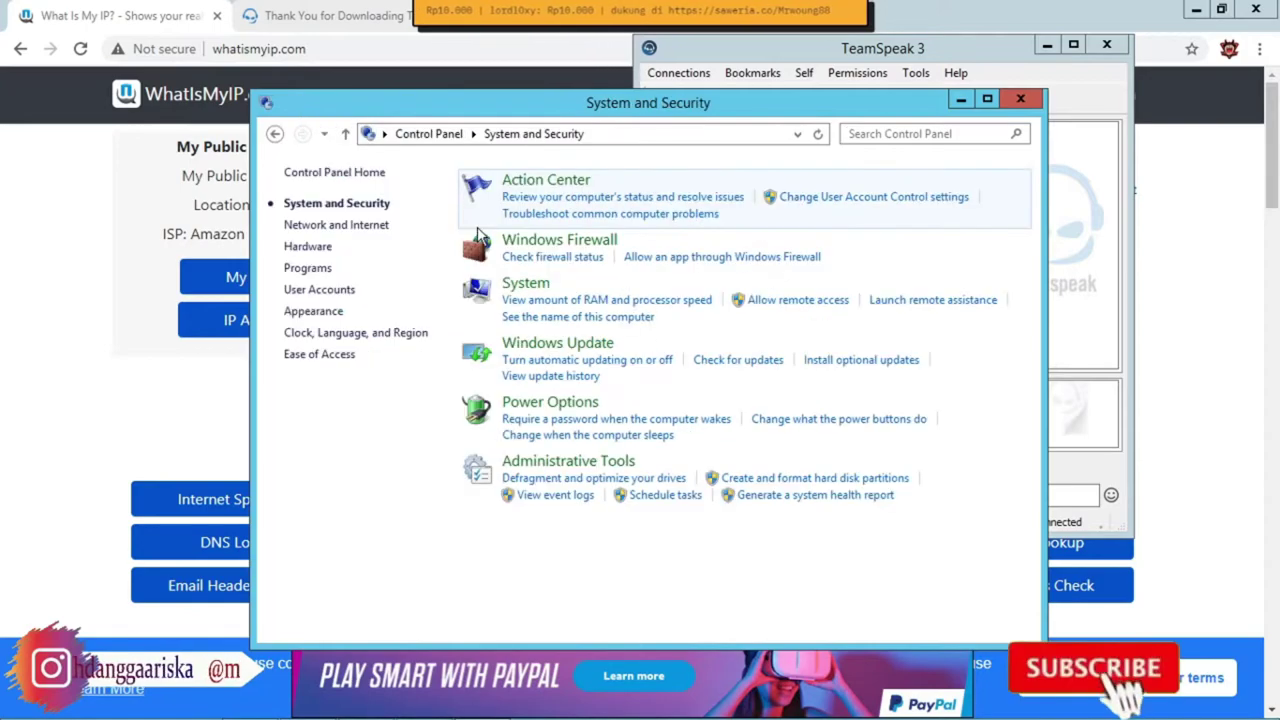
pyautogui.click(560, 243)
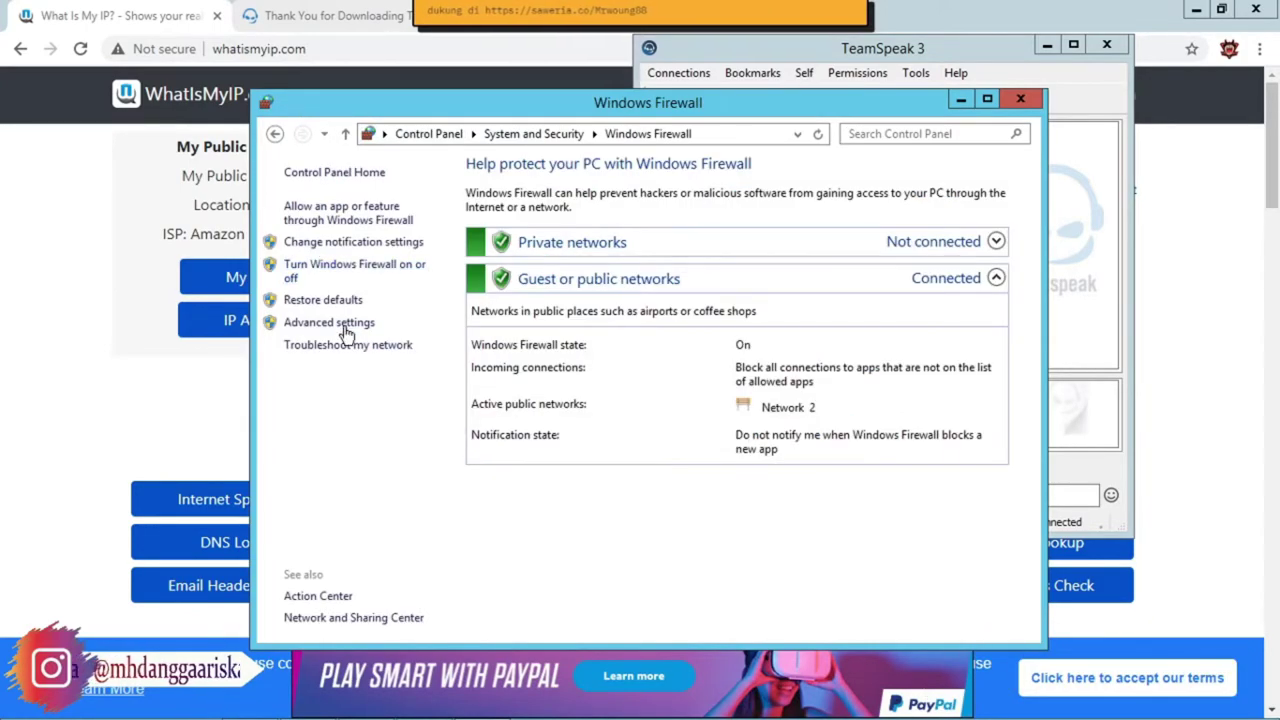
pyautogui.click(319, 323)
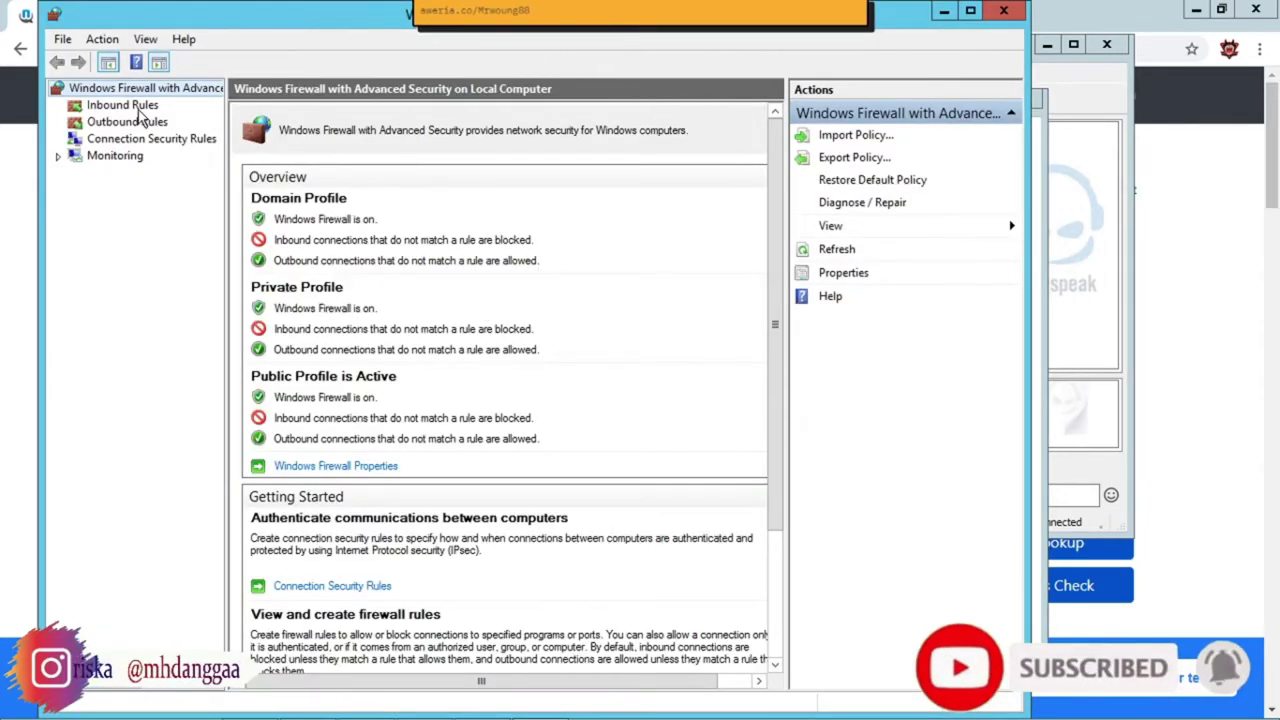
# Start a new inbound firewall rule of the Port type and bring its whole protocol and ports page into view
pyautogui.click(138, 108)
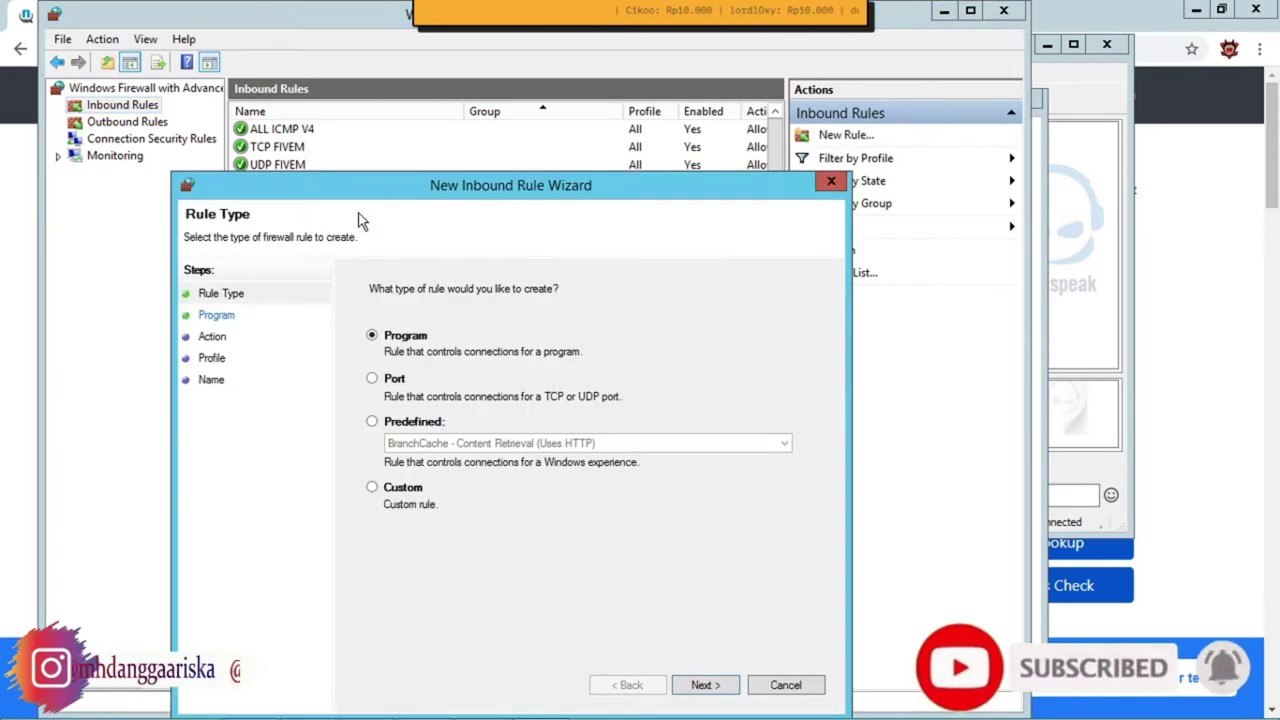
pyautogui.click(373, 383)
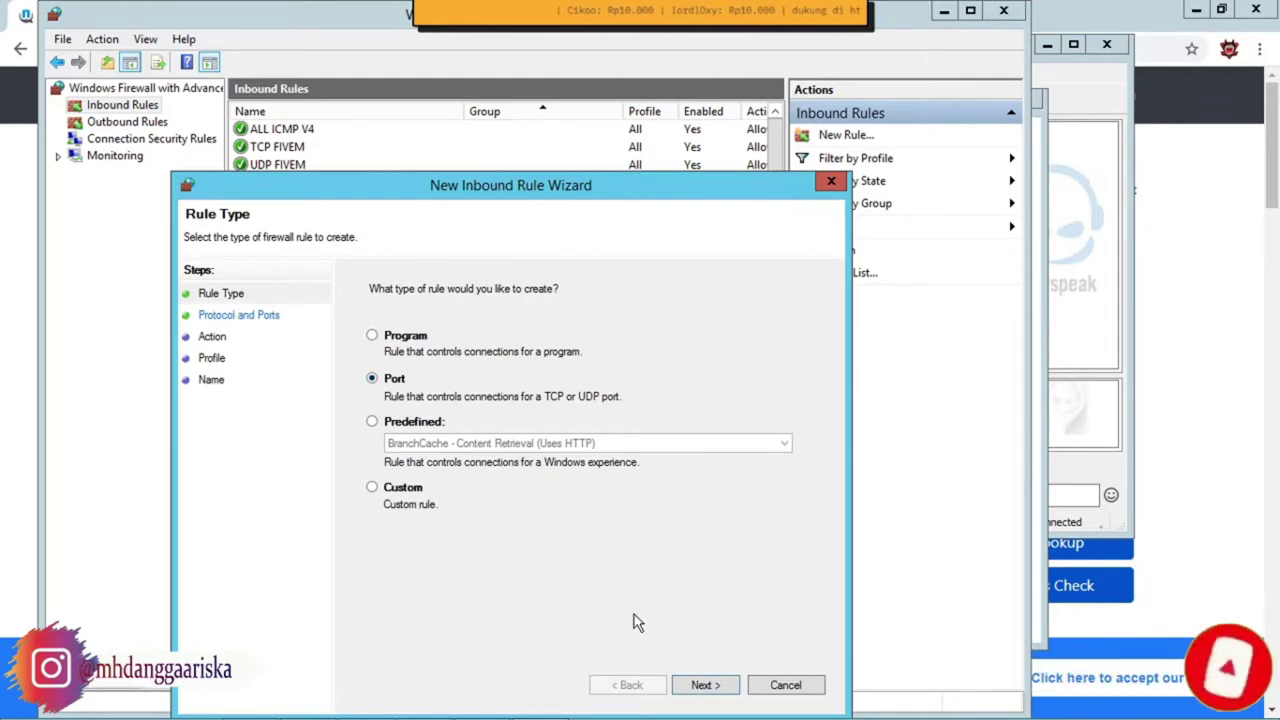
pyautogui.click(705, 686)
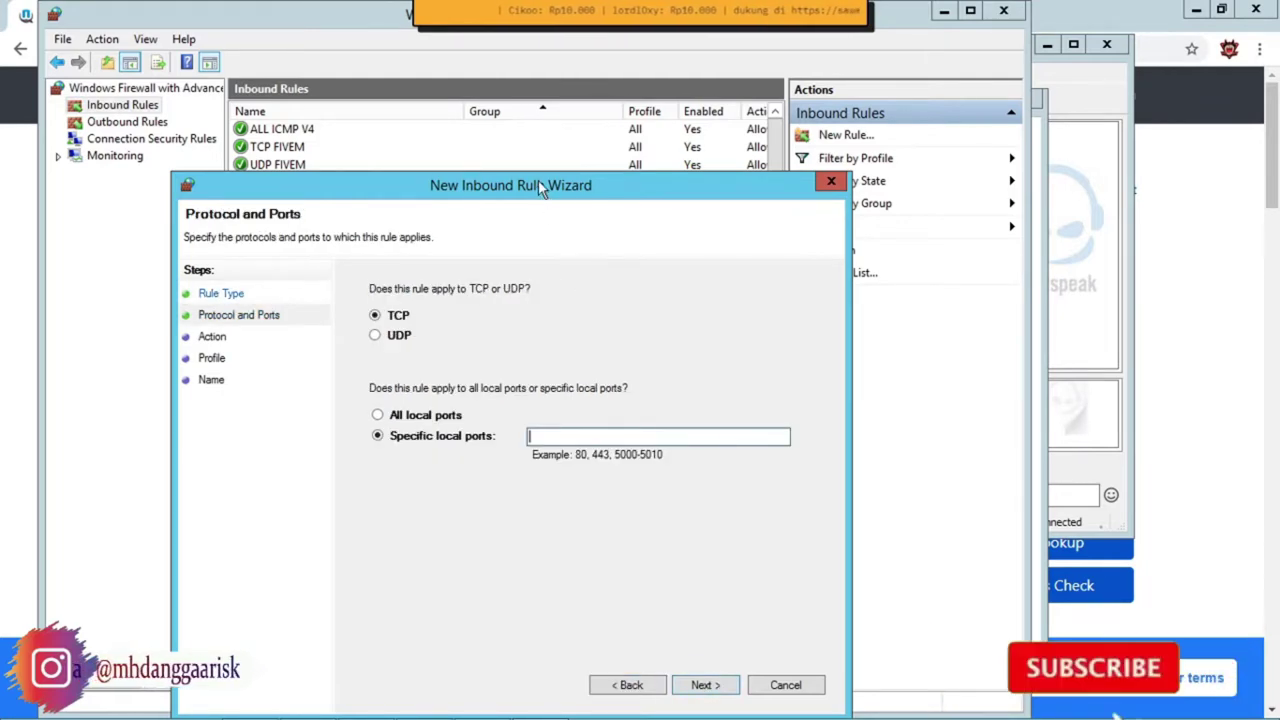
pyautogui.moveTo(538, 180); pyautogui.dragTo(610, 45)
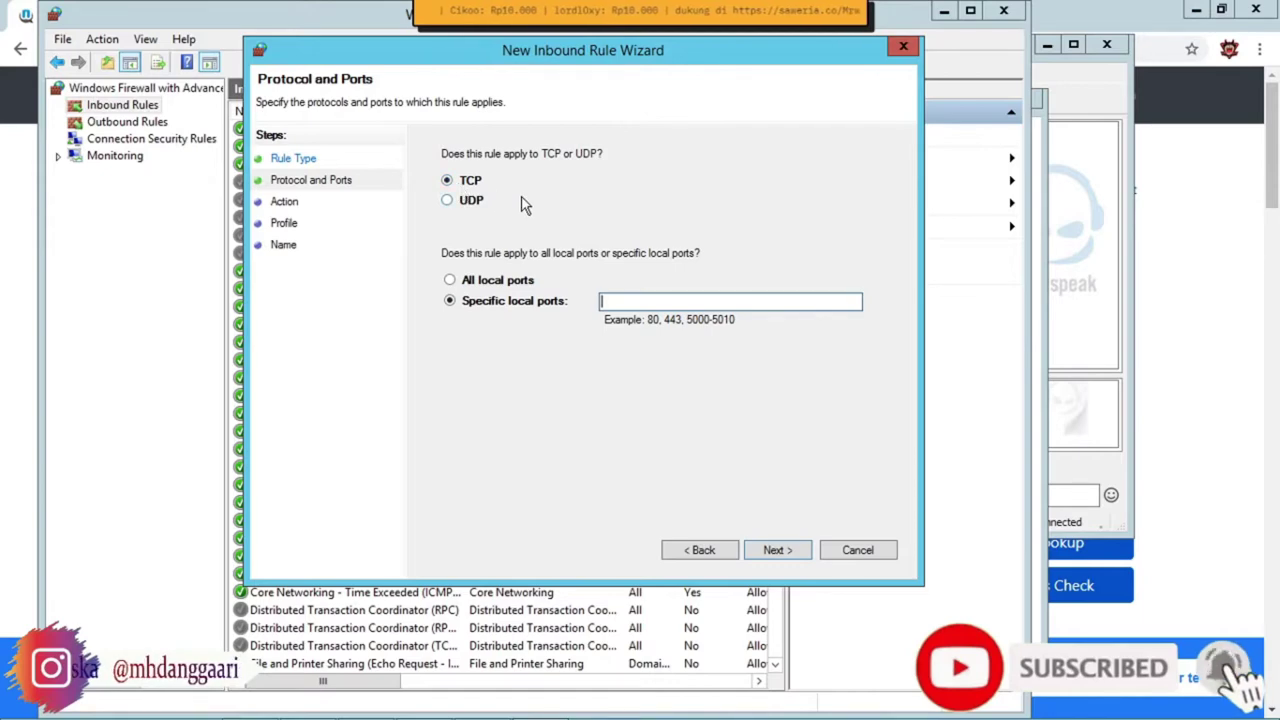